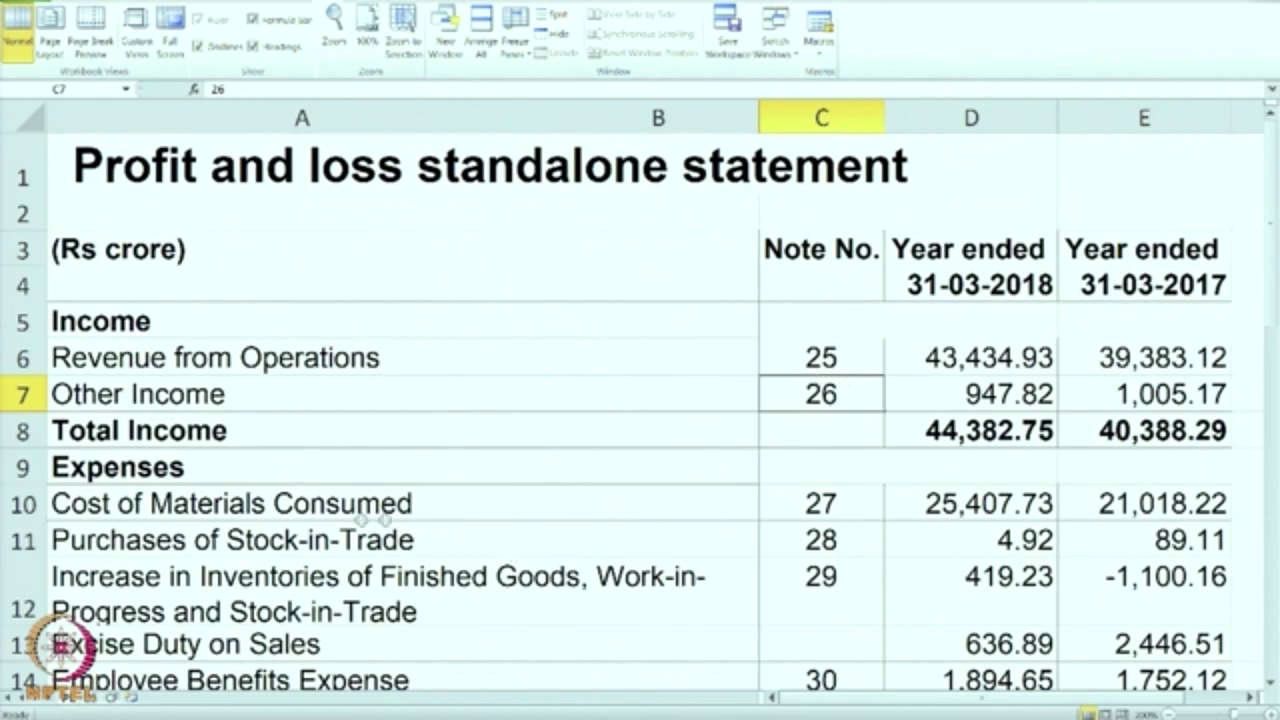
Step: Compare Revenue from Operations for the years ended 31-03-2018 and 31-03-2017, after checking the 2018 Cost of Materials Consumed
click(818, 507)
click(932, 505)
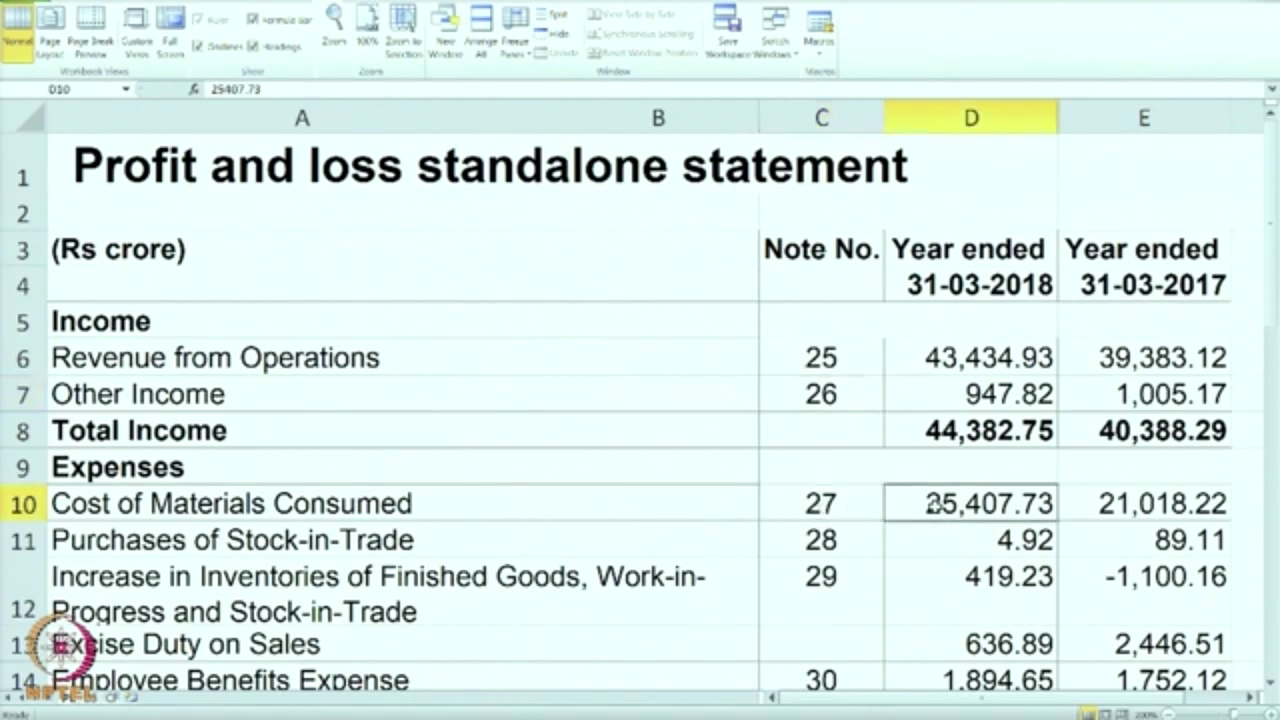
click(1152, 358)
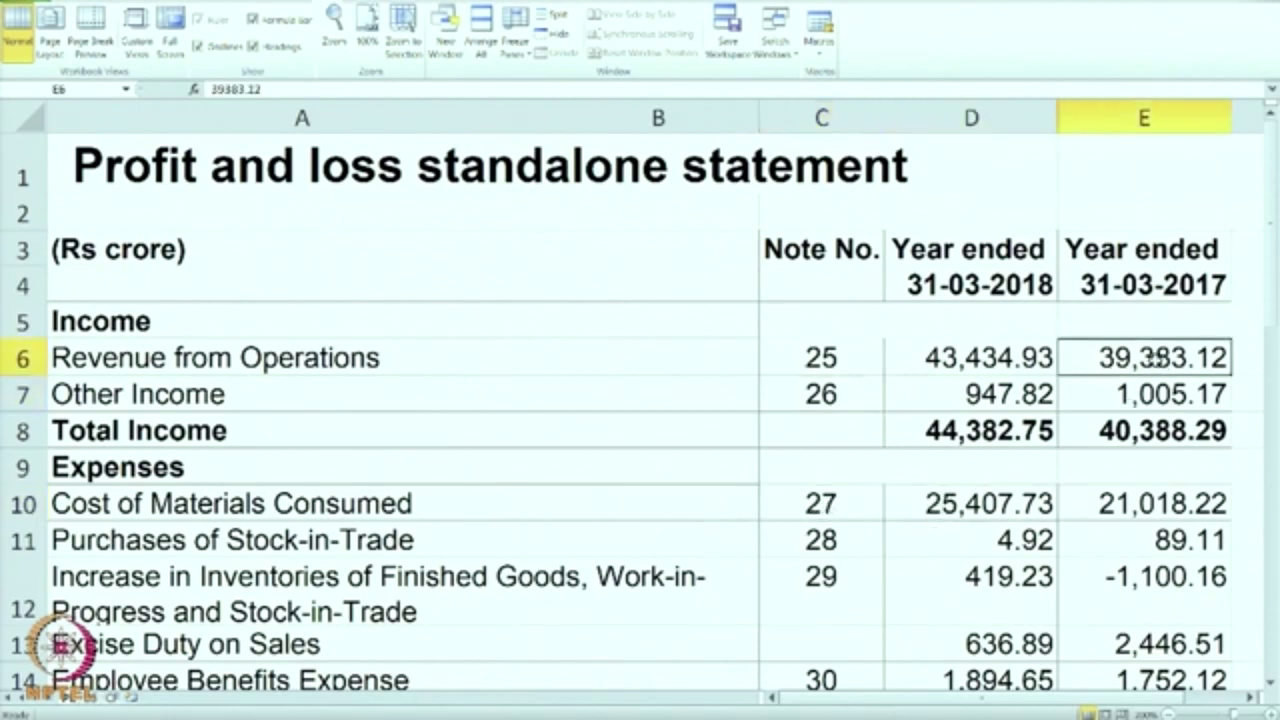
click(1012, 360)
click(1112, 366)
click(1020, 366)
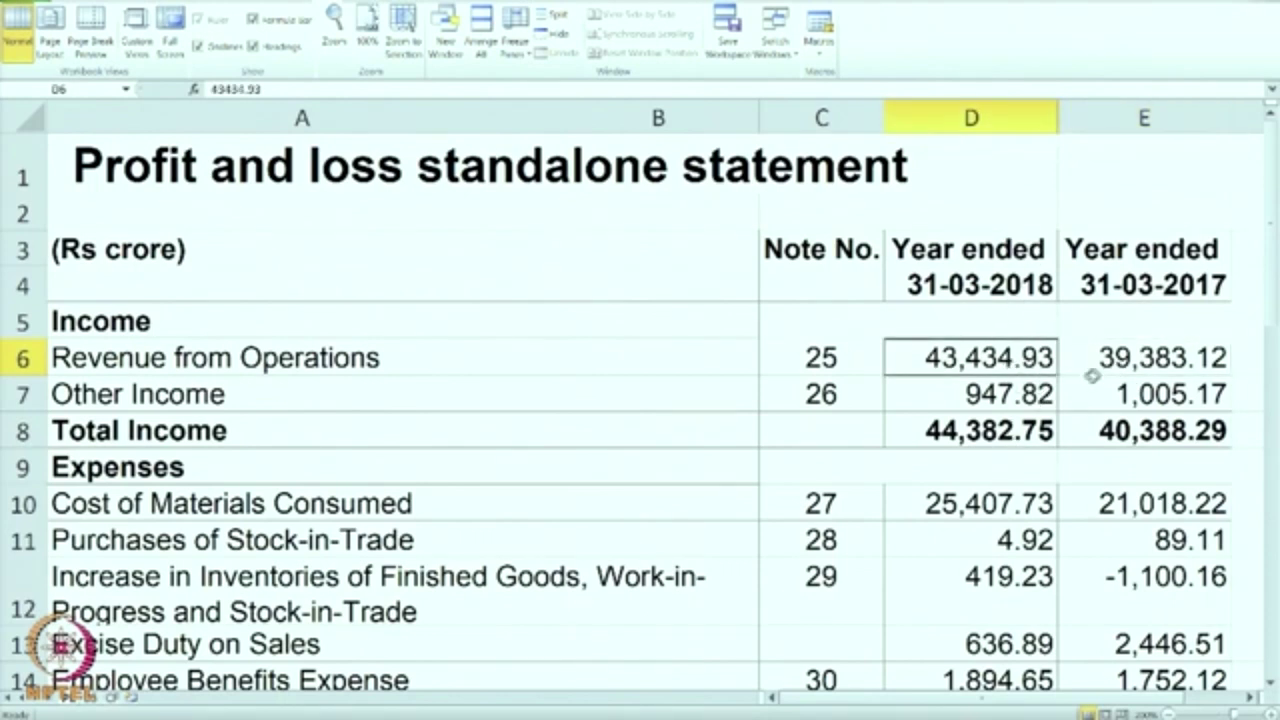
click(1140, 366)
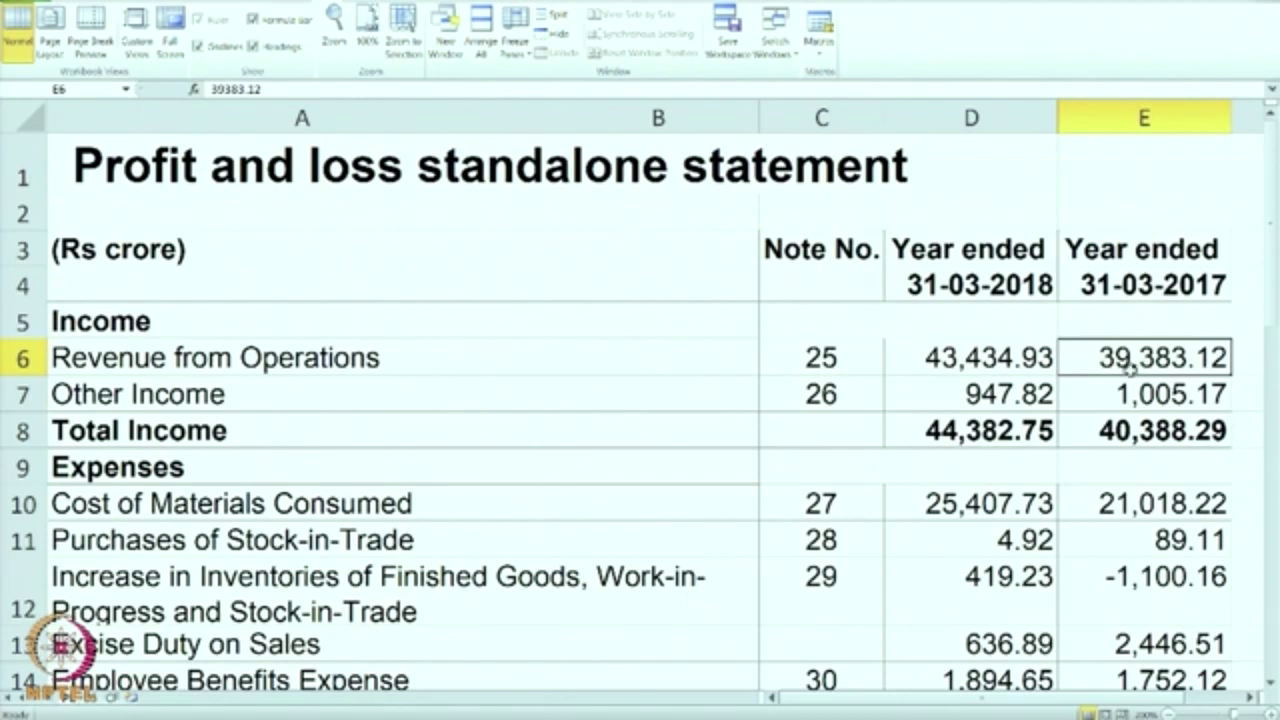
click(1025, 362)
click(1072, 362)
click(1007, 360)
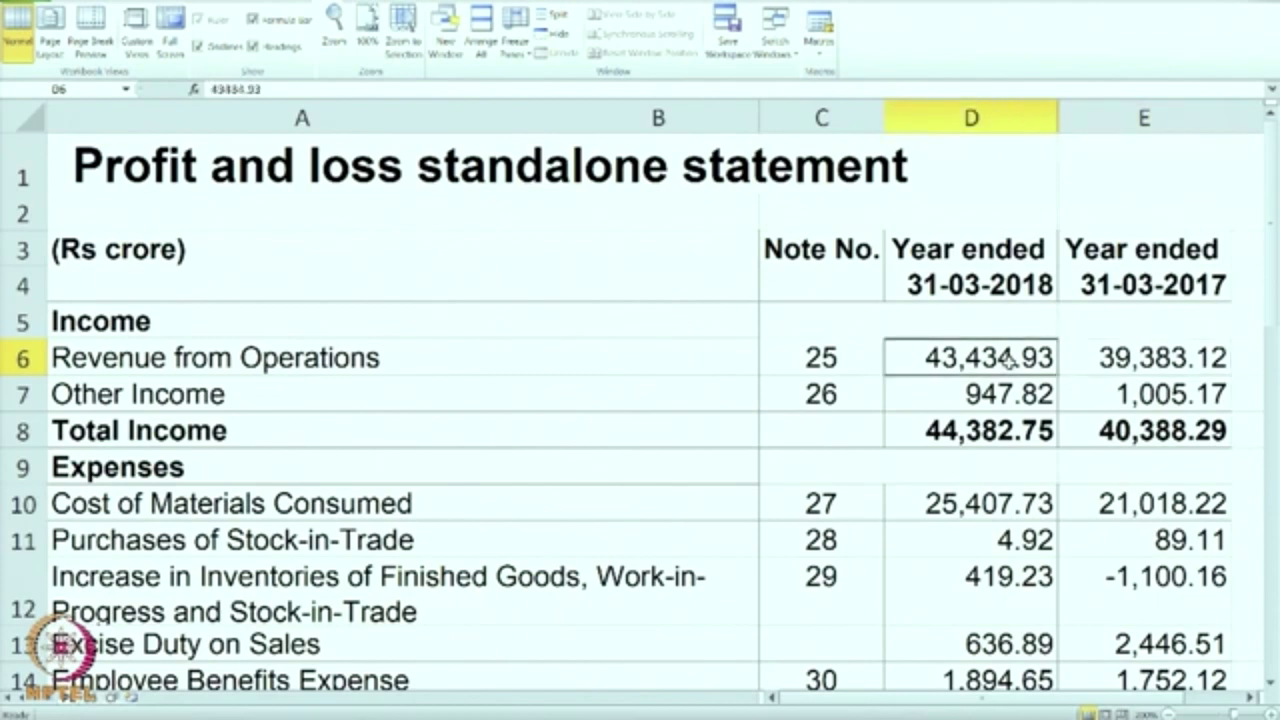
click(1087, 362)
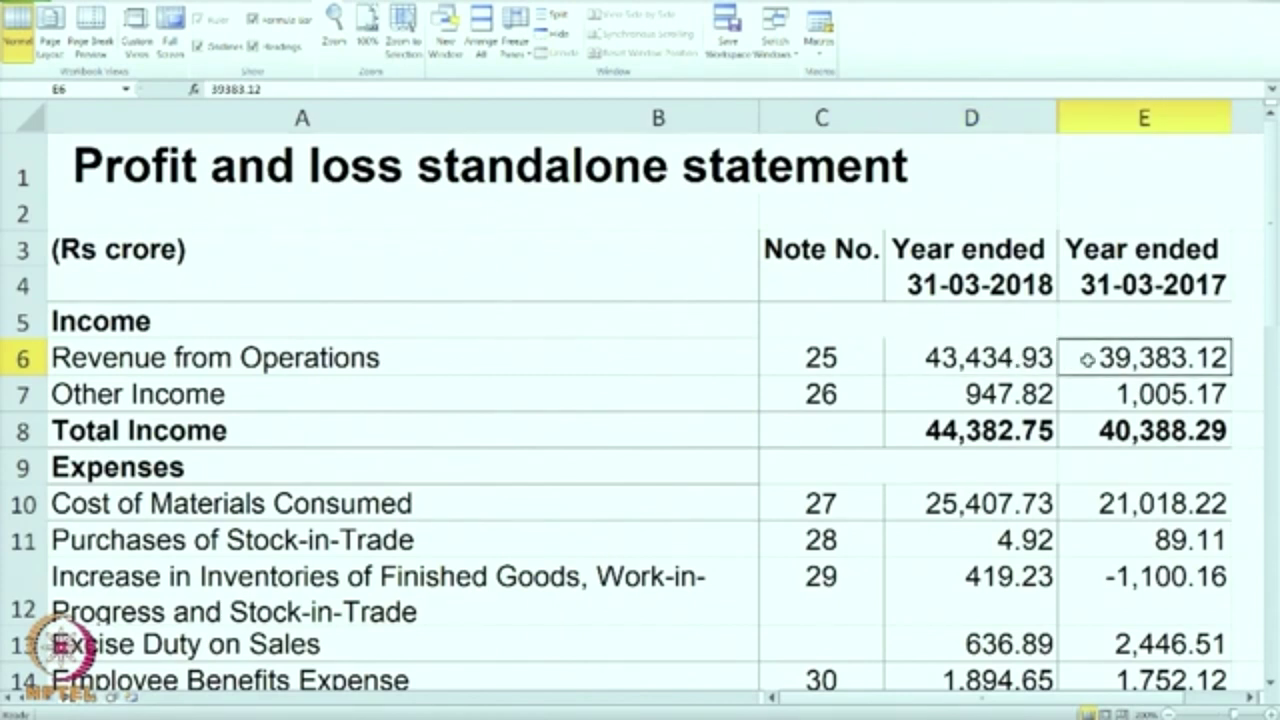
click(990, 358)
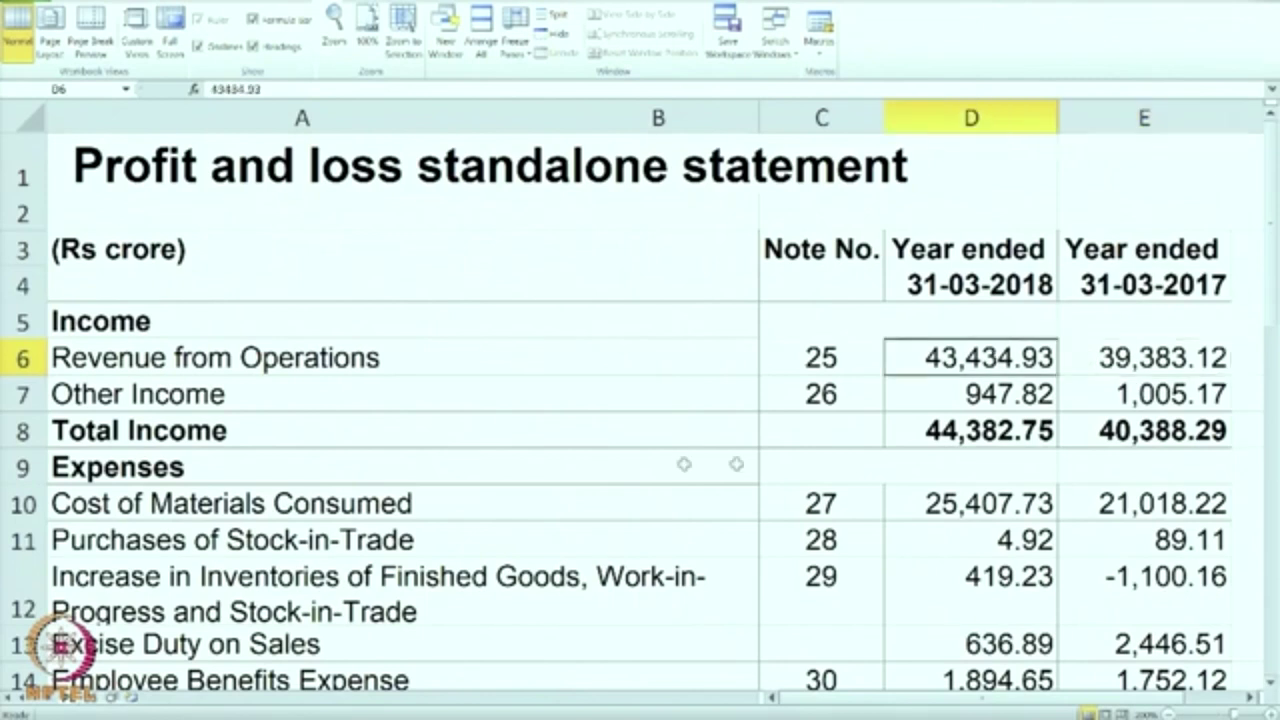
Step: Compare the Cost of Materials Consumed between the years ended 31-03-2017 and 31-03-2018
click(1166, 505)
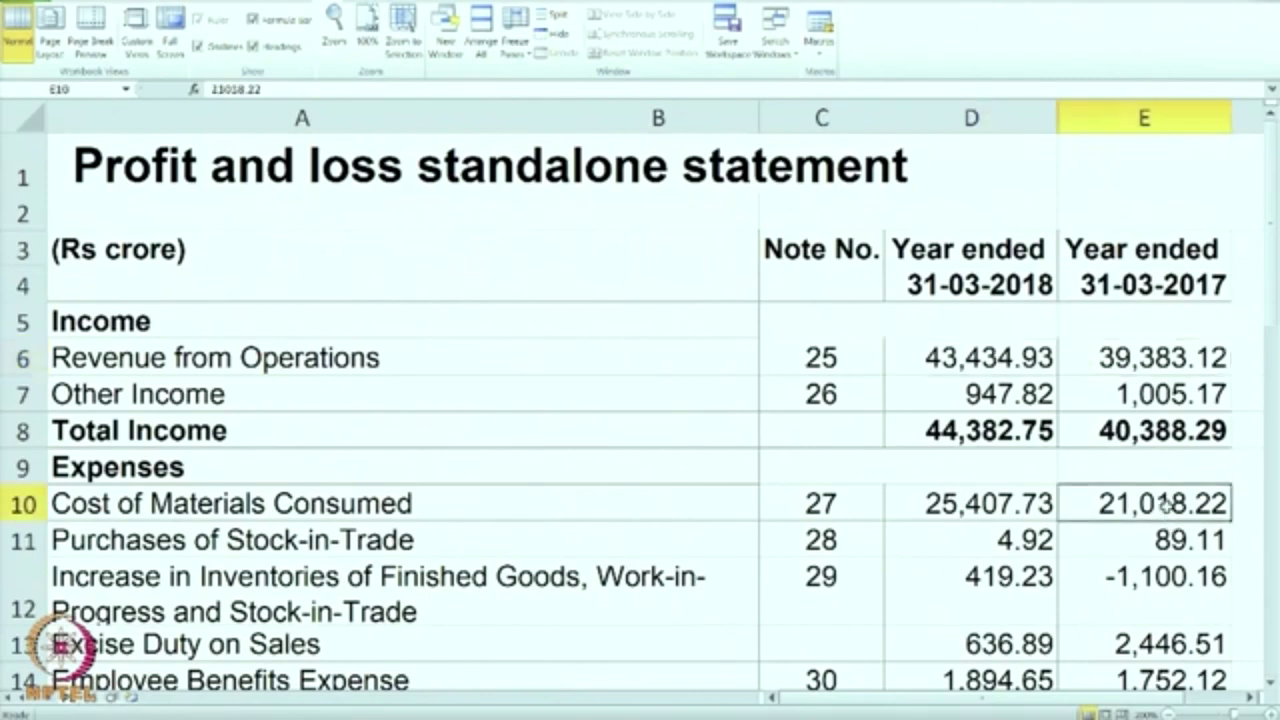
click(1025, 505)
click(1140, 505)
click(1020, 505)
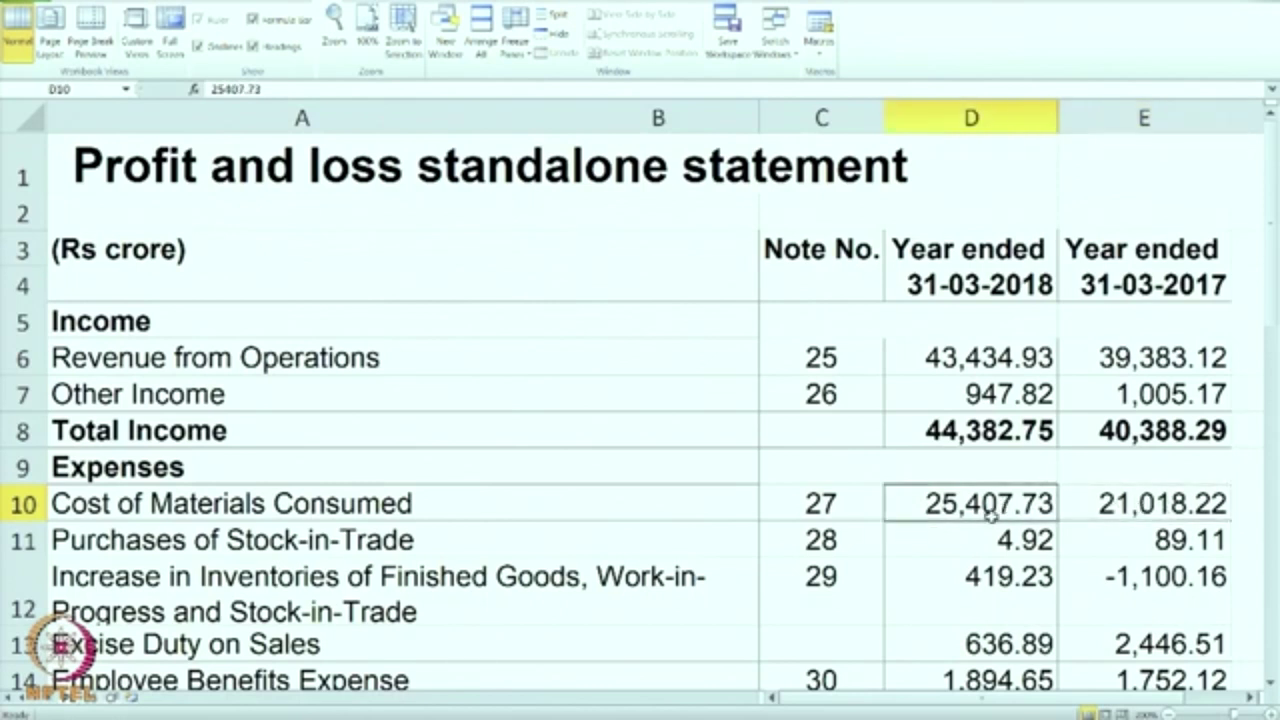
Step: Review the stock-in-trade purchases and inventory change lines, and compare Excise Duty on Sales across both years
scroll(990, 513, down, 1)
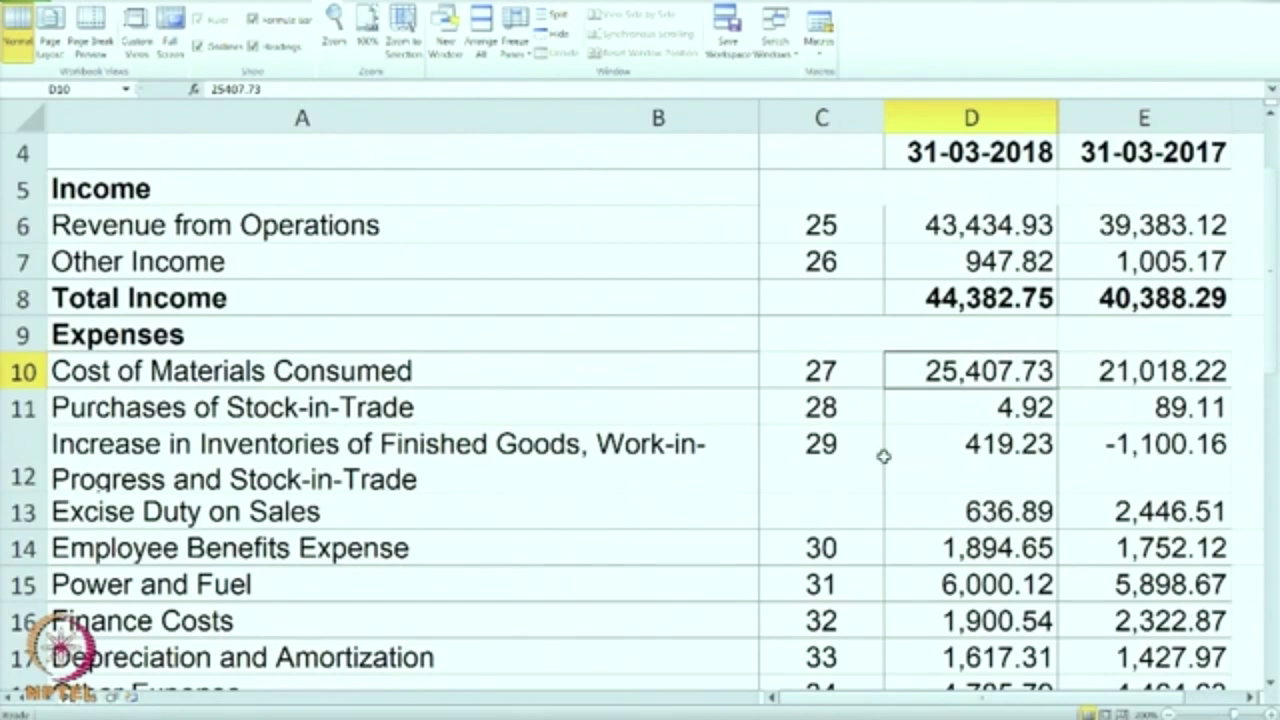
click(471, 416)
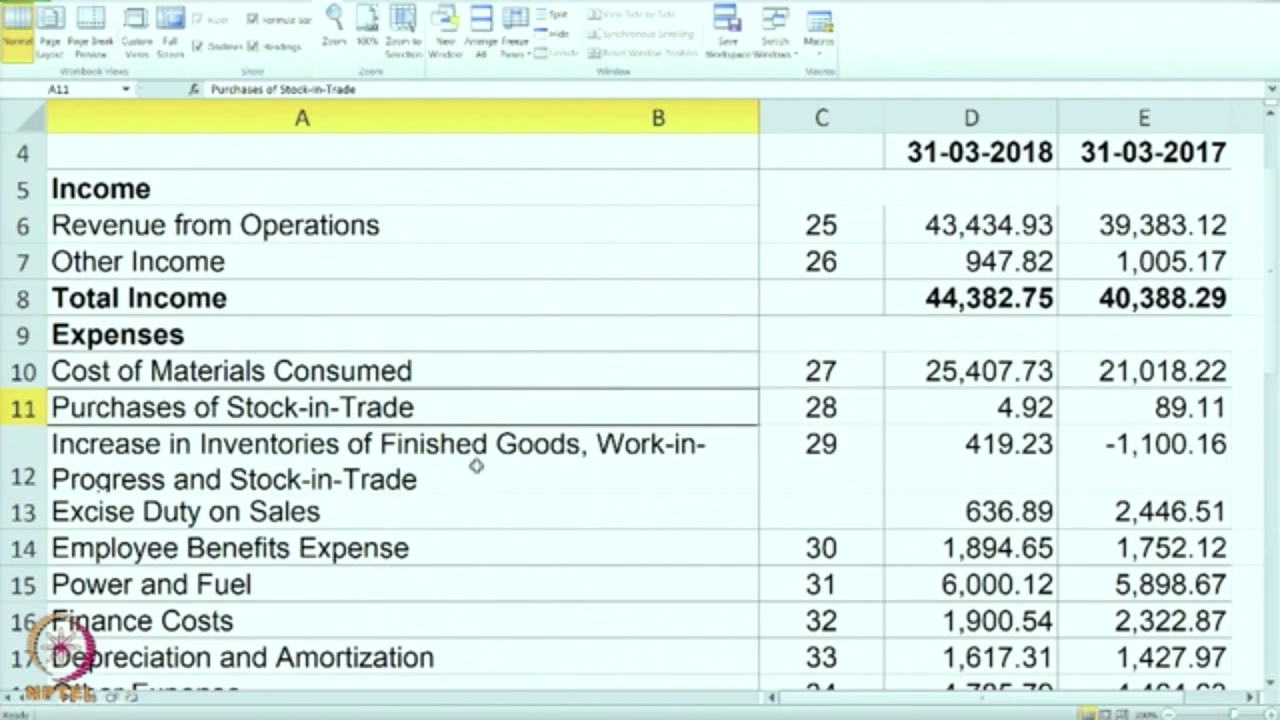
click(489, 443)
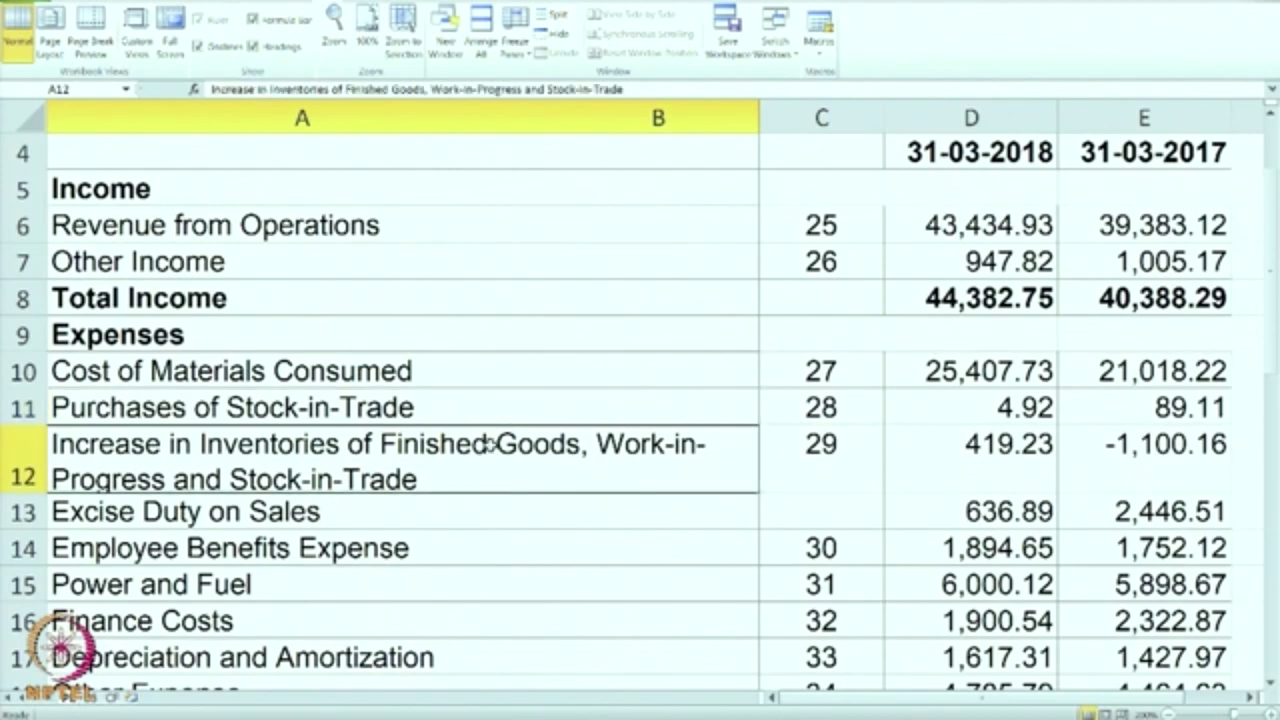
click(400, 527)
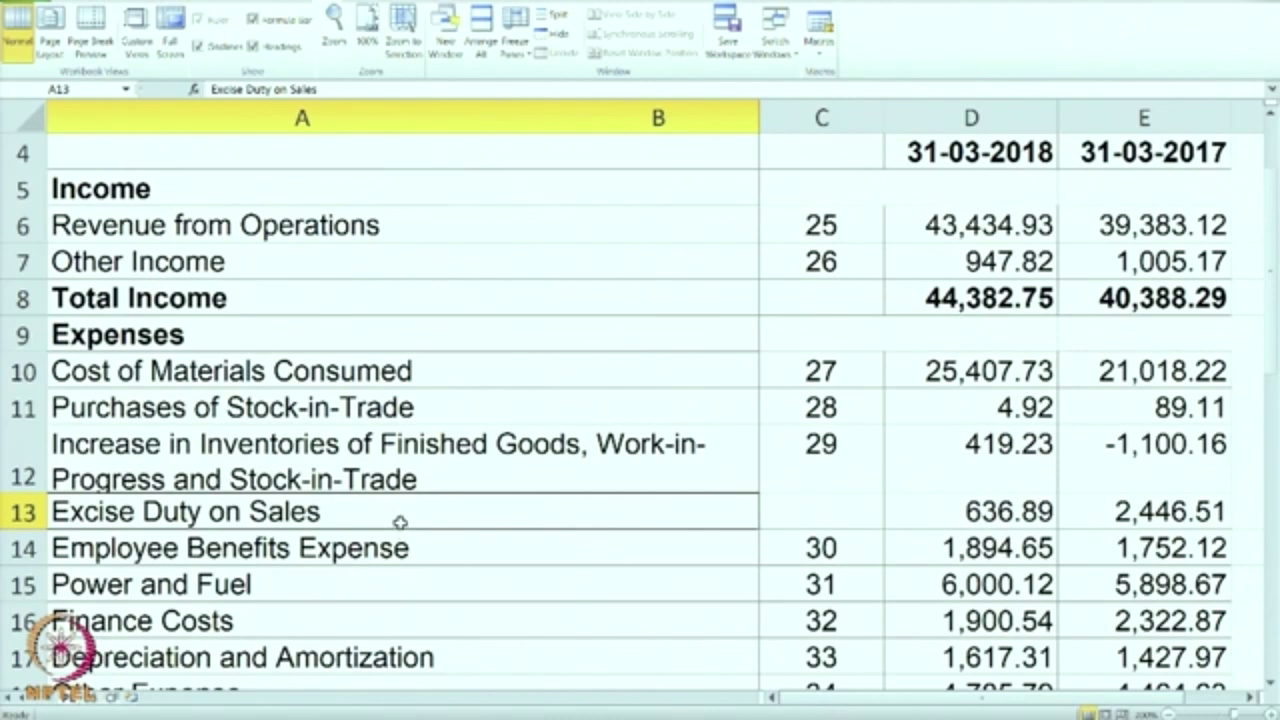
click(978, 510)
click(1120, 508)
click(1015, 511)
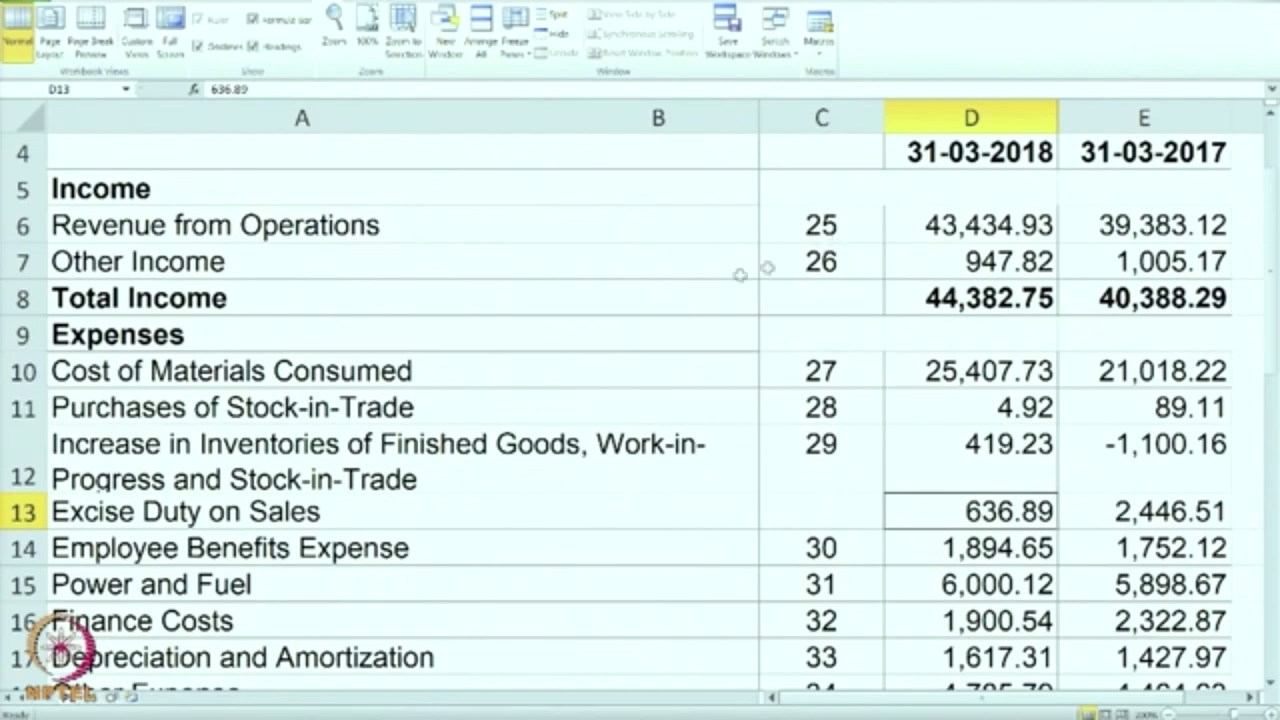
click(287, 519)
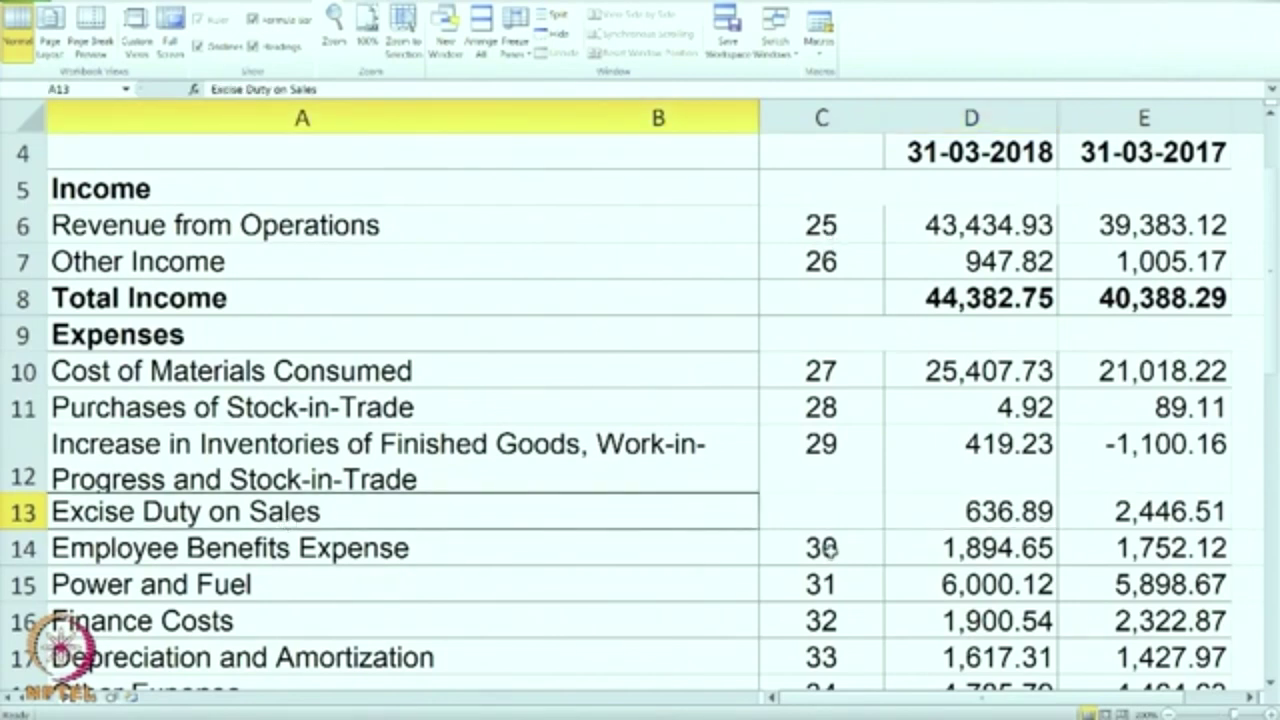
click(978, 522)
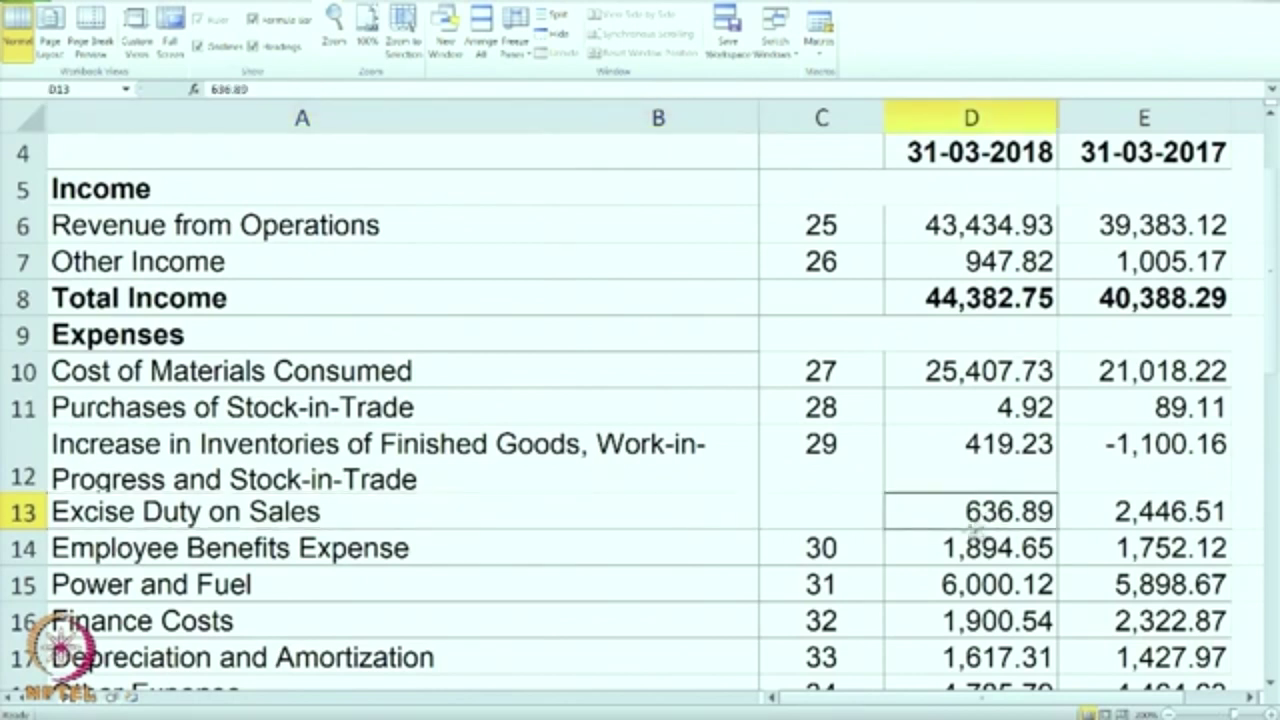
Step: Review the 2018 expense amounts from Employee Benefits Expense through Power and Fuel, Finance Costs and Depreciation to Other Expense
scroll(930, 538, down, 1)
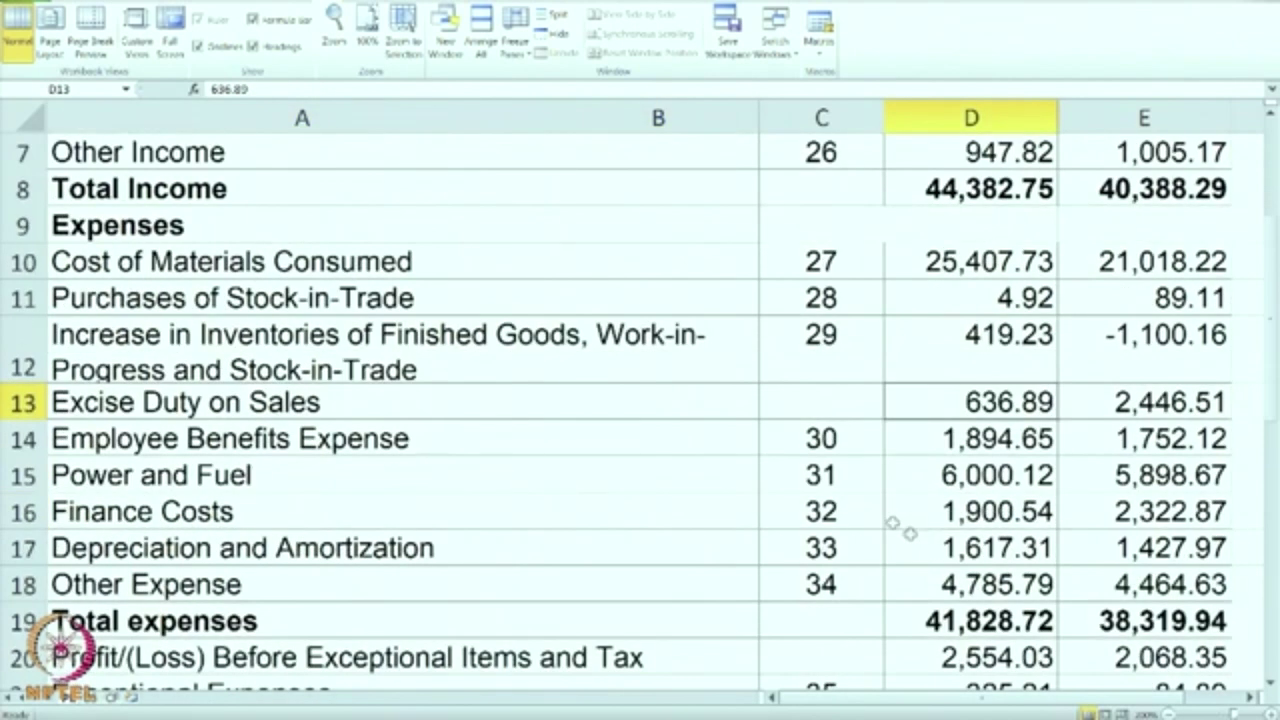
click(1018, 451)
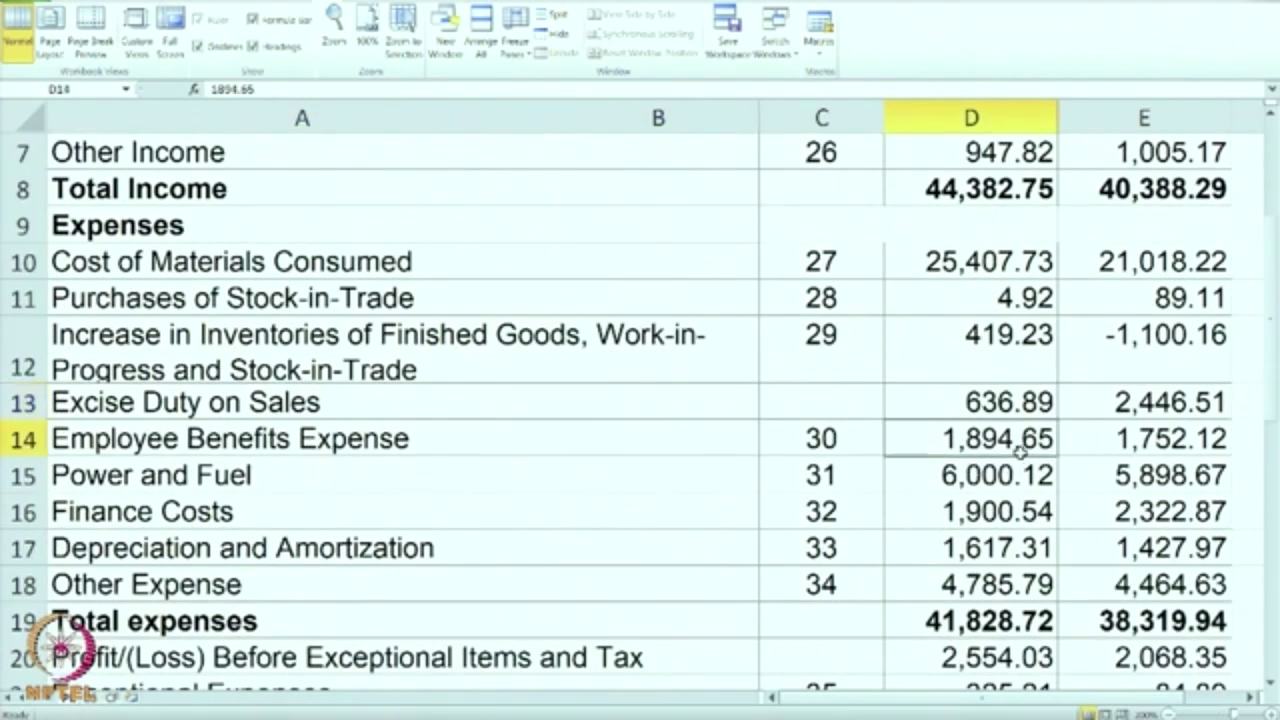
click(1003, 474)
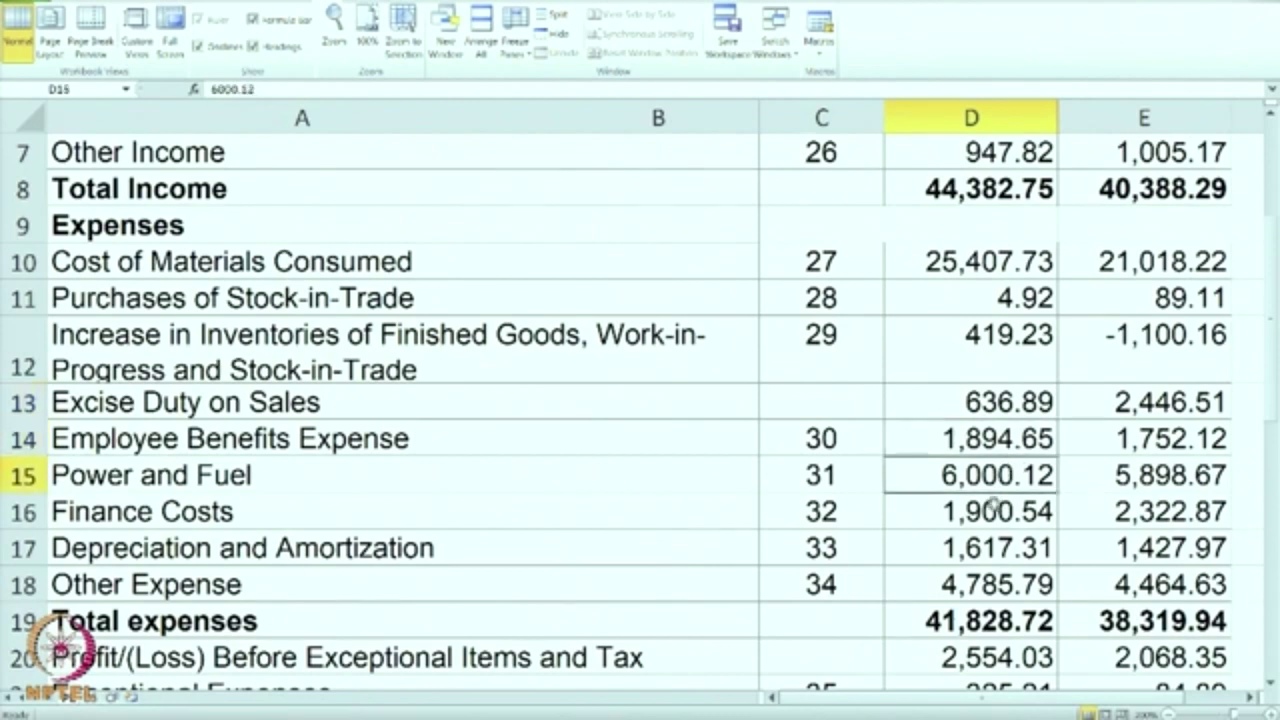
click(987, 511)
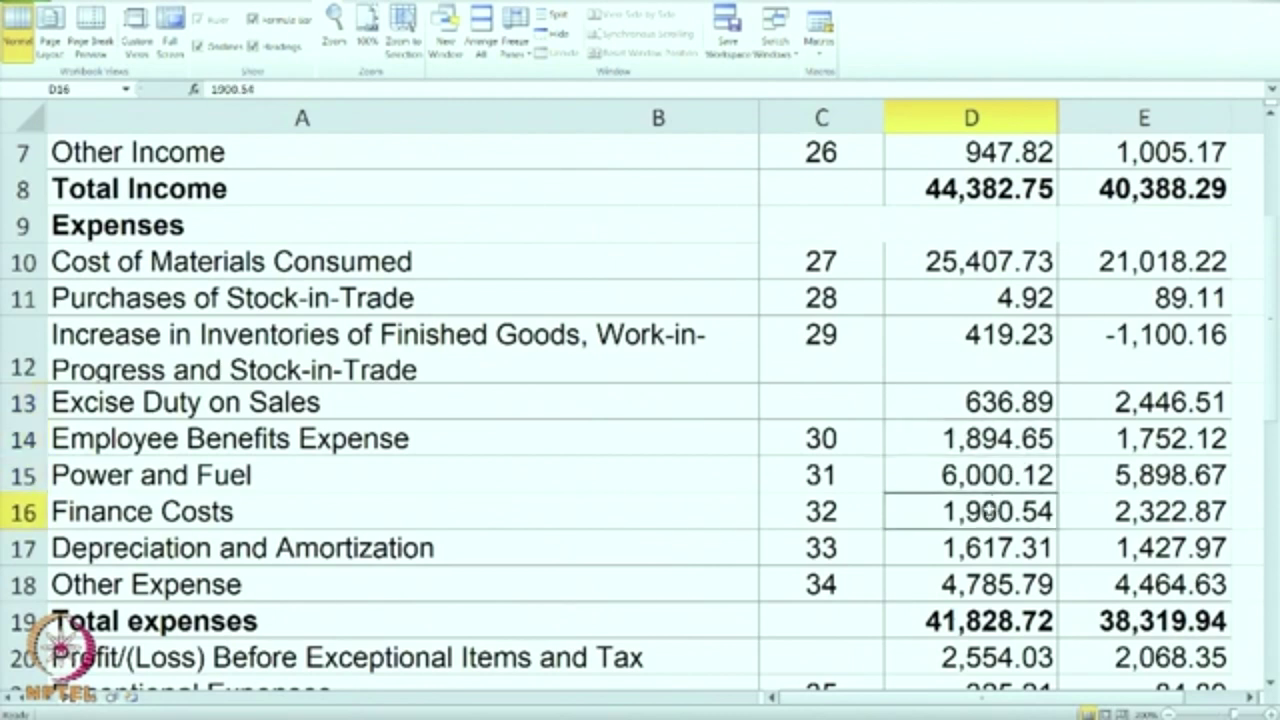
click(960, 562)
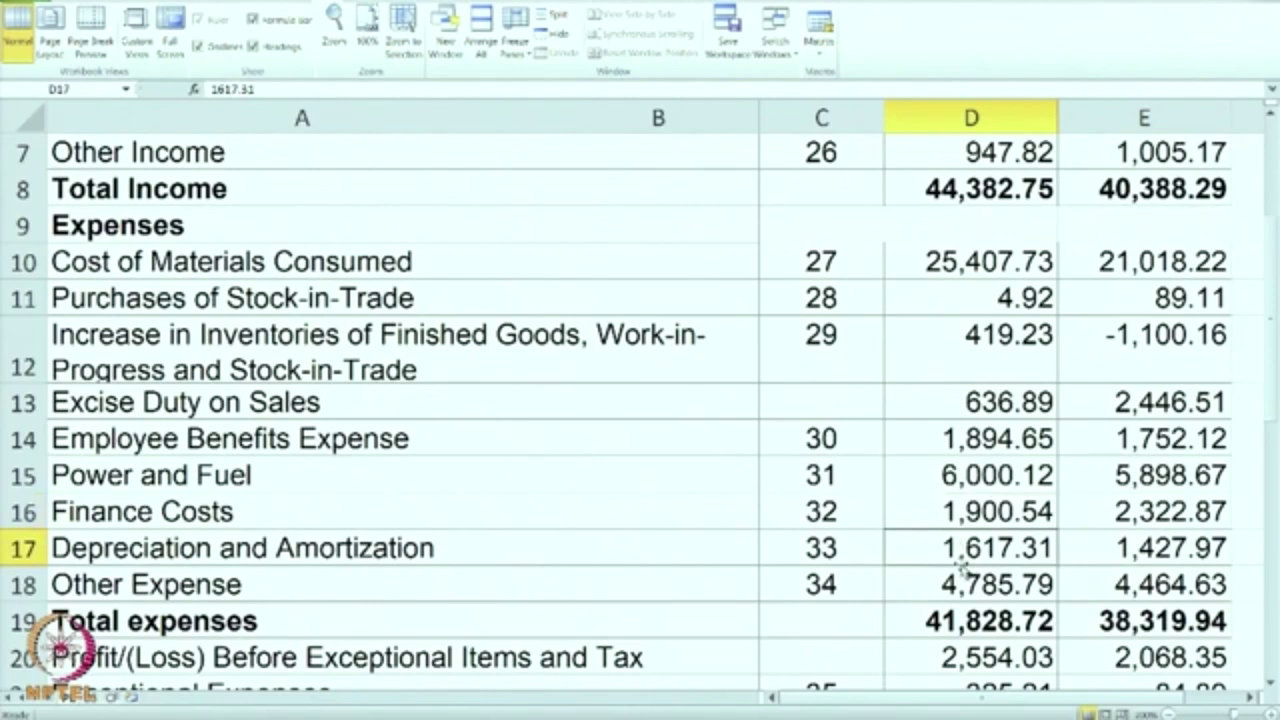
click(960, 586)
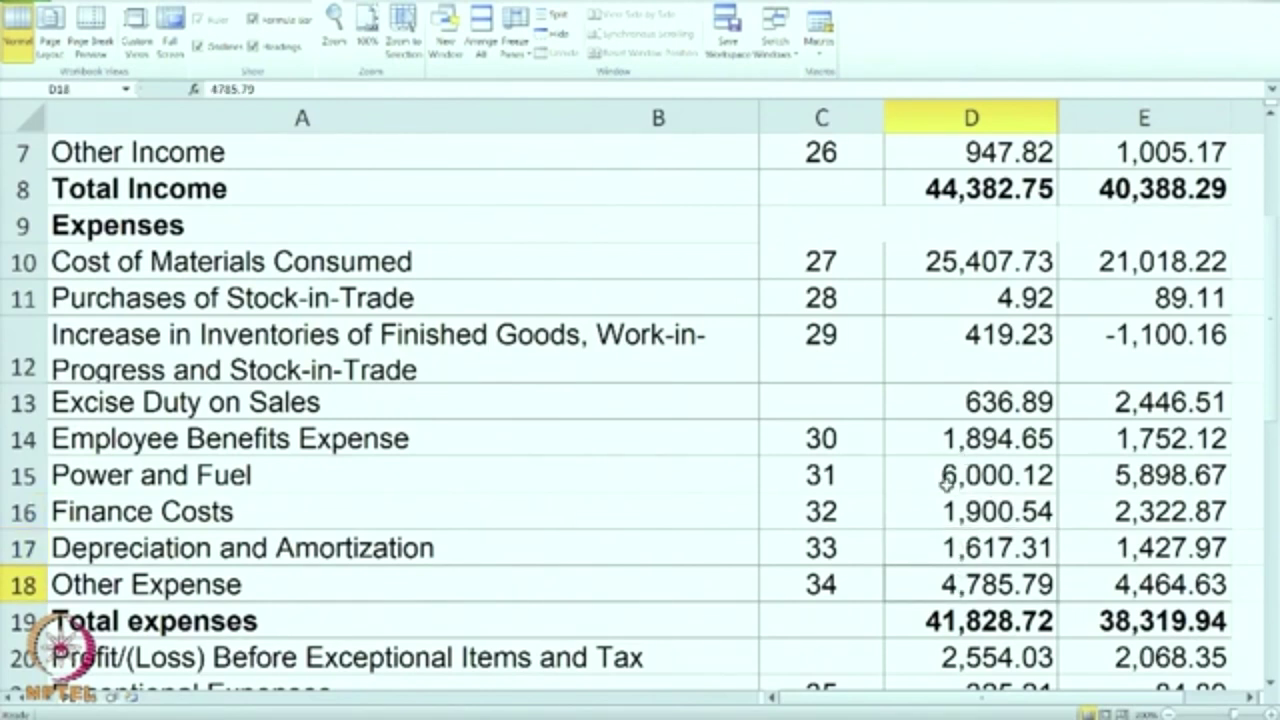
Step: Compare Total expenses for both years and examine the 2018 figures from profit before exceptional items down to Profit/(Loss) Before Tax
scroll(945, 483, down, 1)
scroll(945, 483, down, 1)
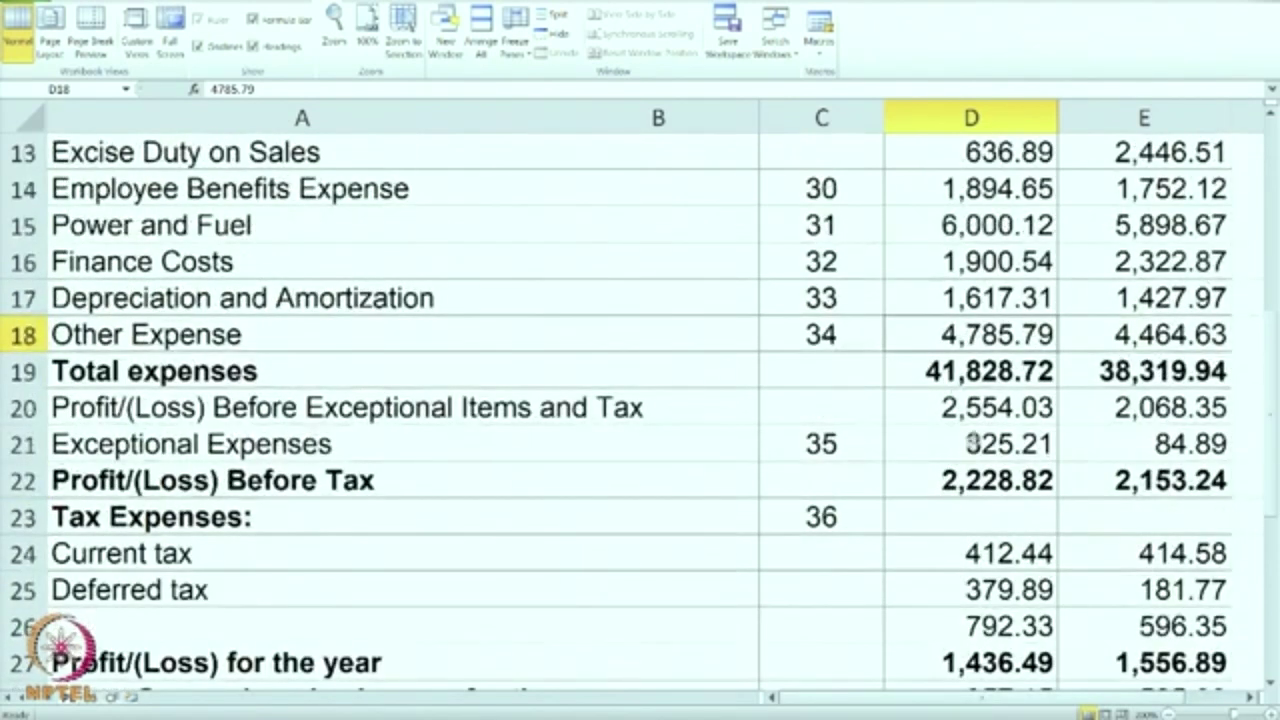
click(975, 372)
click(1112, 372)
click(1010, 372)
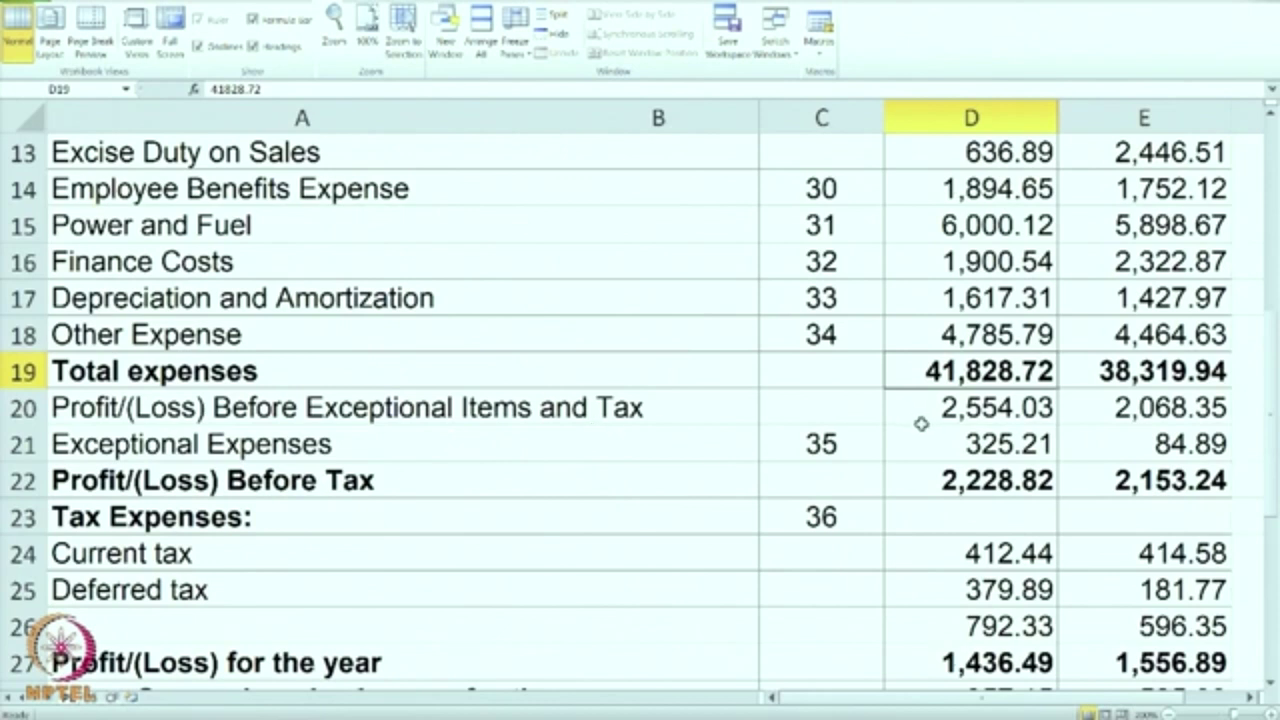
click(975, 416)
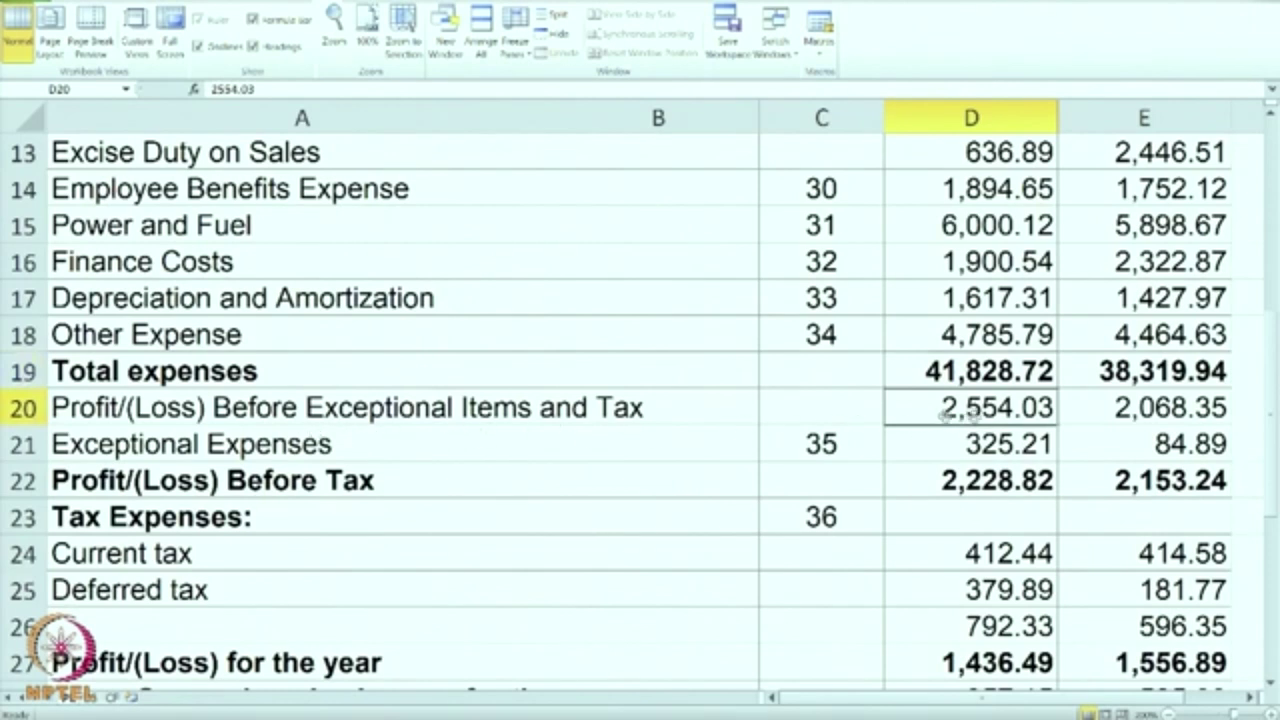
click(985, 441)
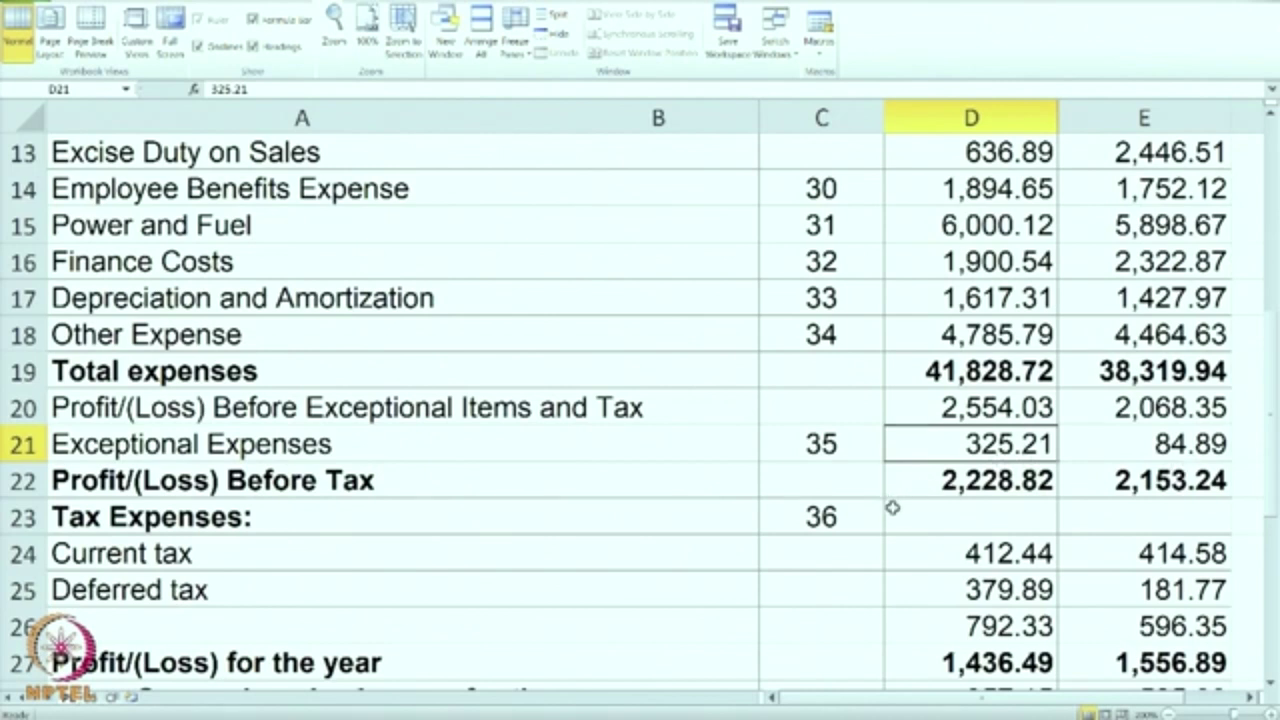
click(973, 497)
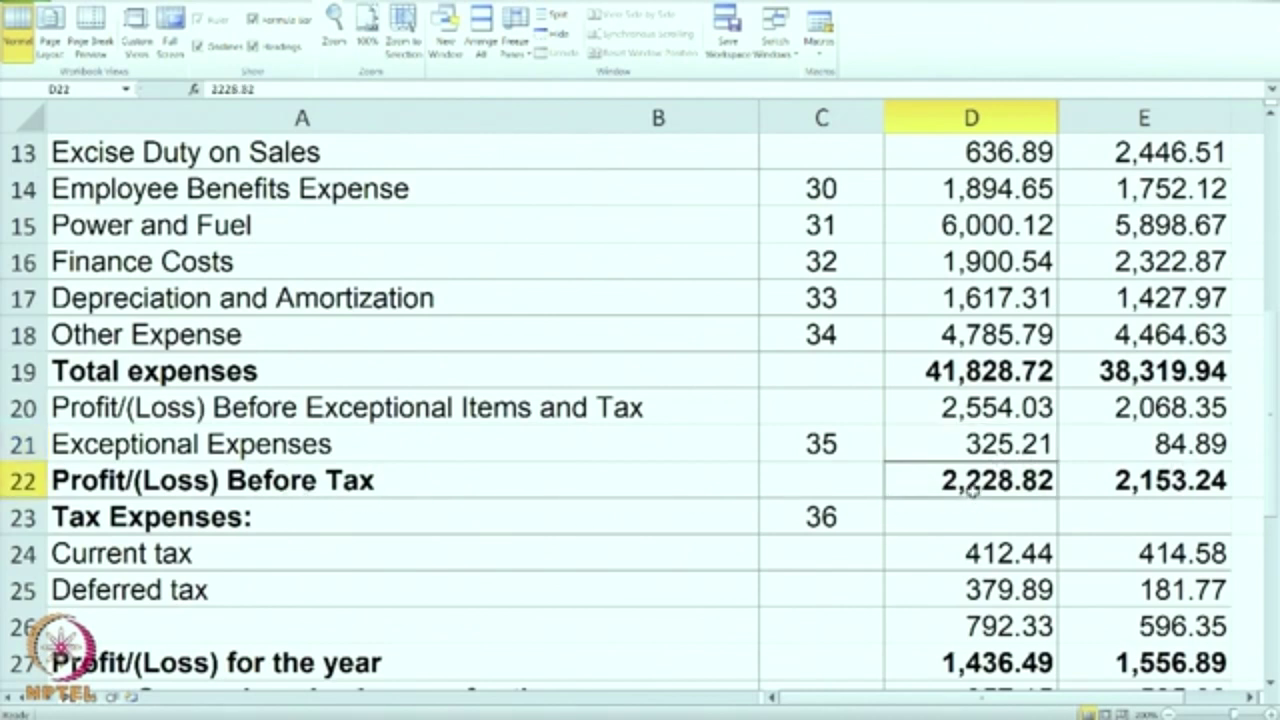
Step: Examine the 2018 Current tax and Deferred tax amounts and the resulting Profit/(Loss) for the year
scroll(415, 516, down, 1)
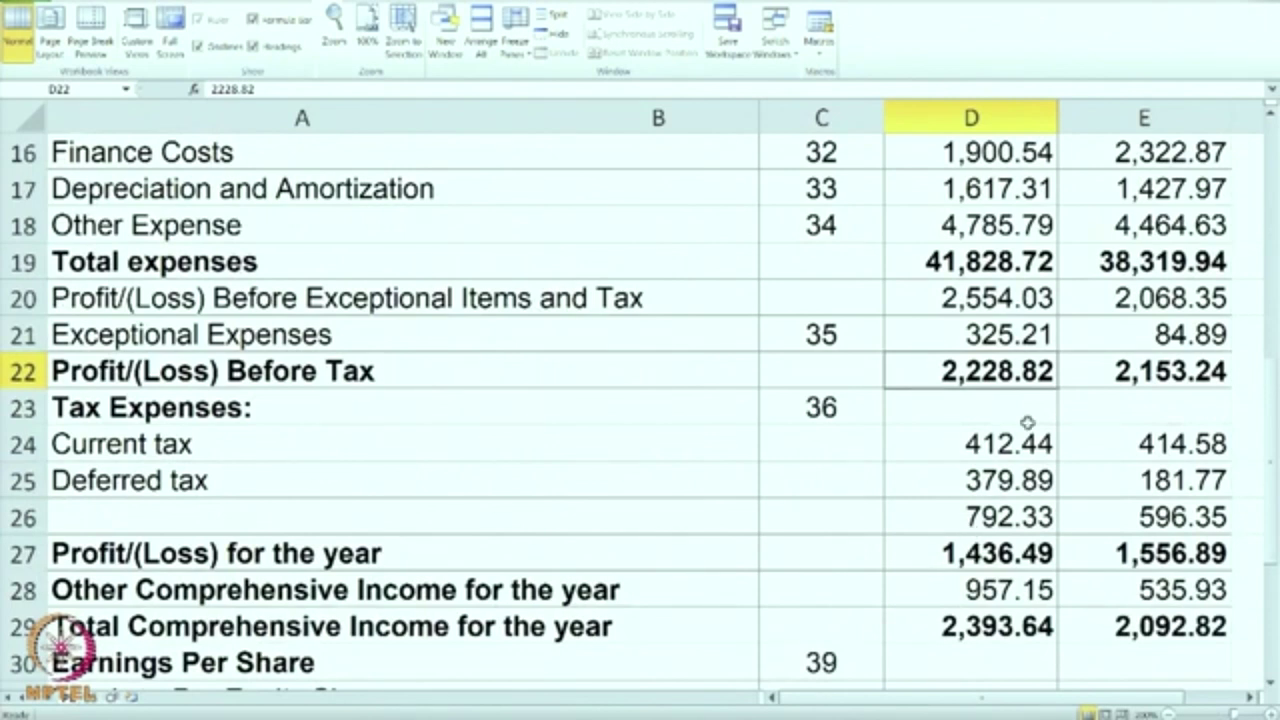
click(1004, 438)
click(990, 484)
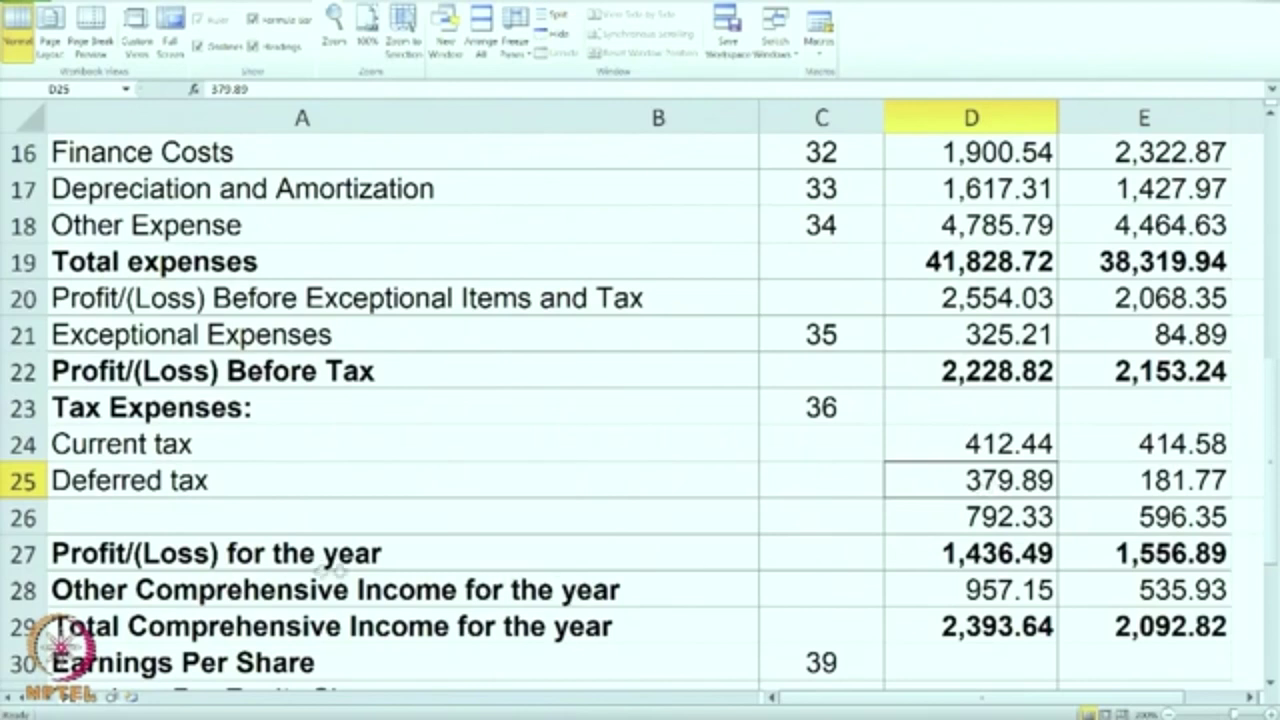
scroll(867, 558, down, 1)
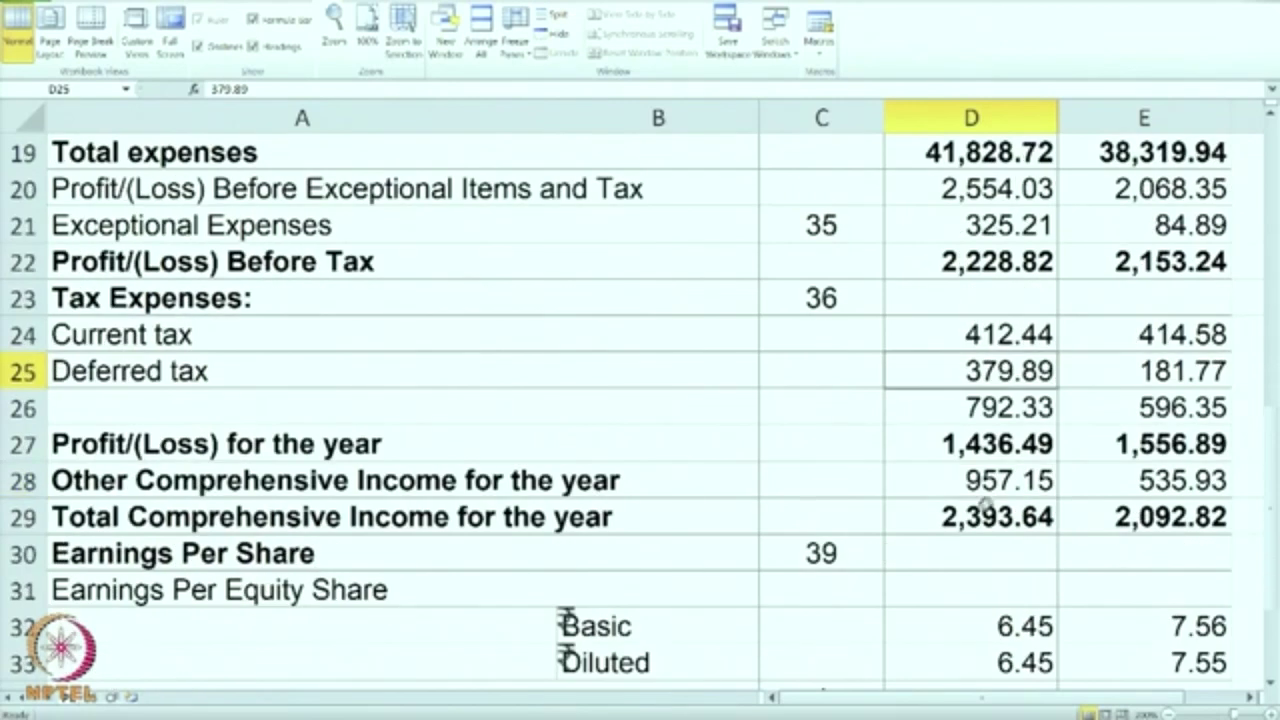
click(989, 447)
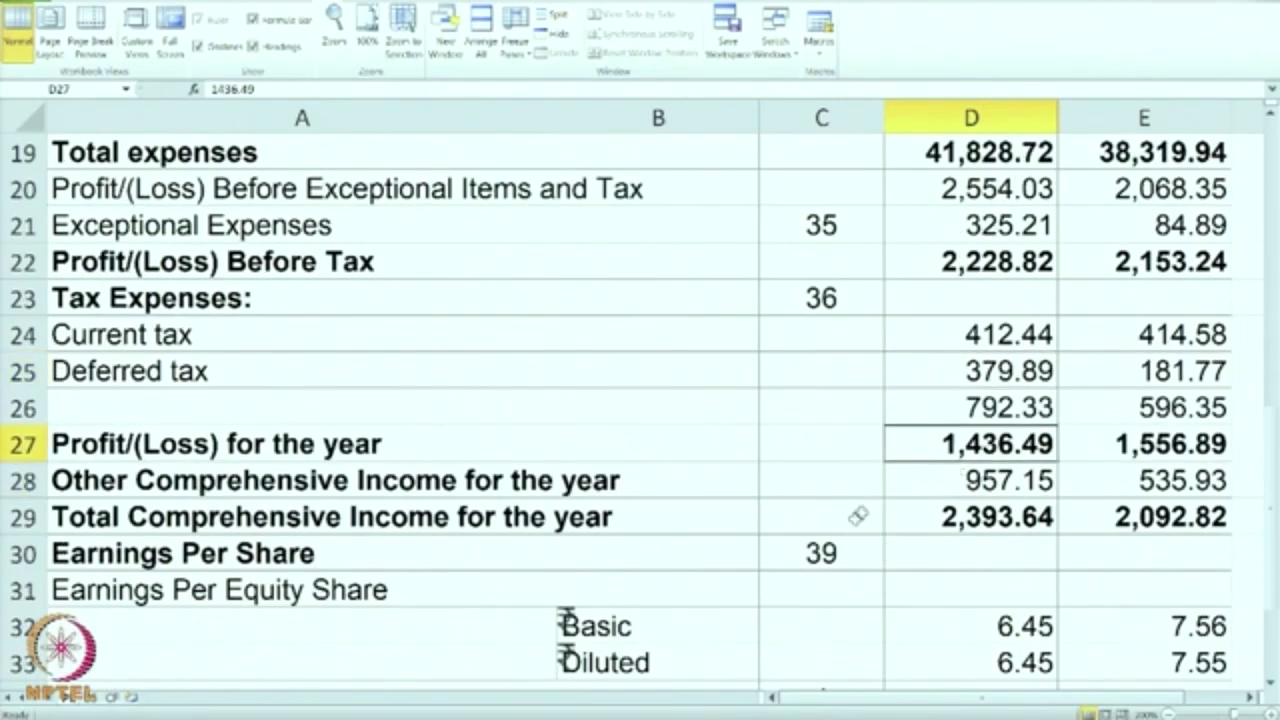
Step: Examine the 2018 Other Comprehensive Income for the year against the Profit/(Loss) for the year
scroll(822, 553, down, 1)
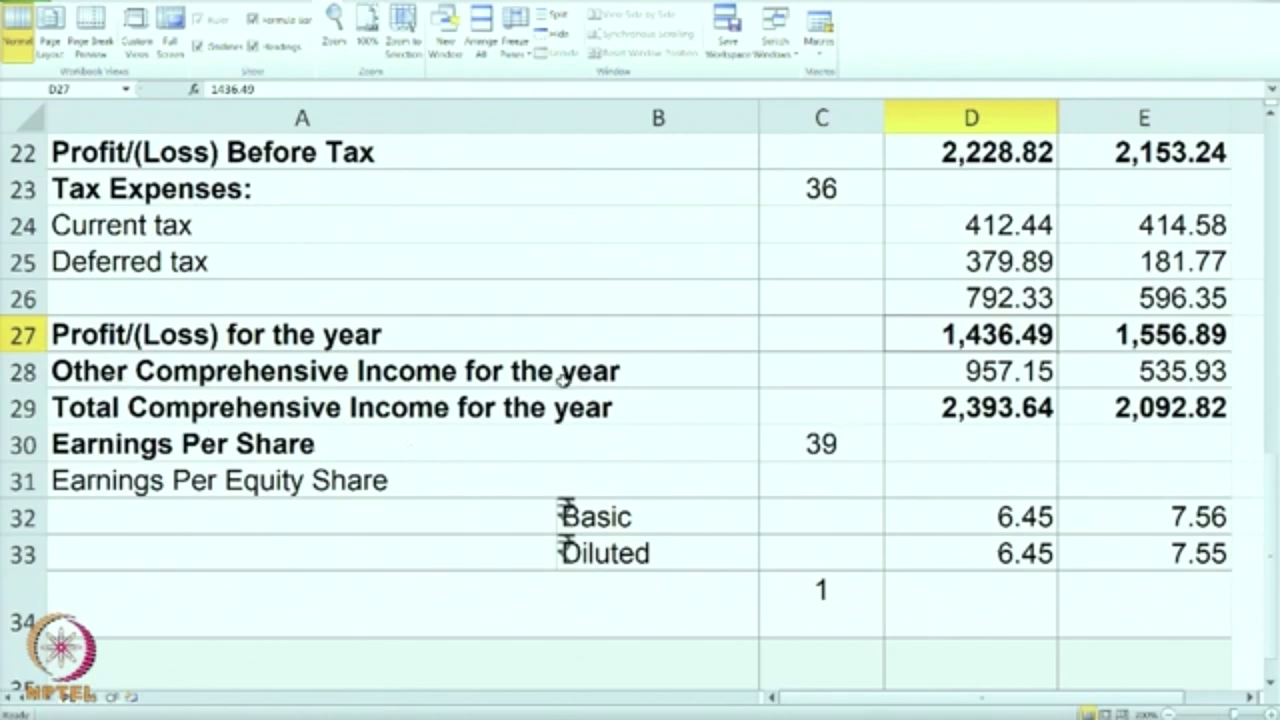
click(950, 371)
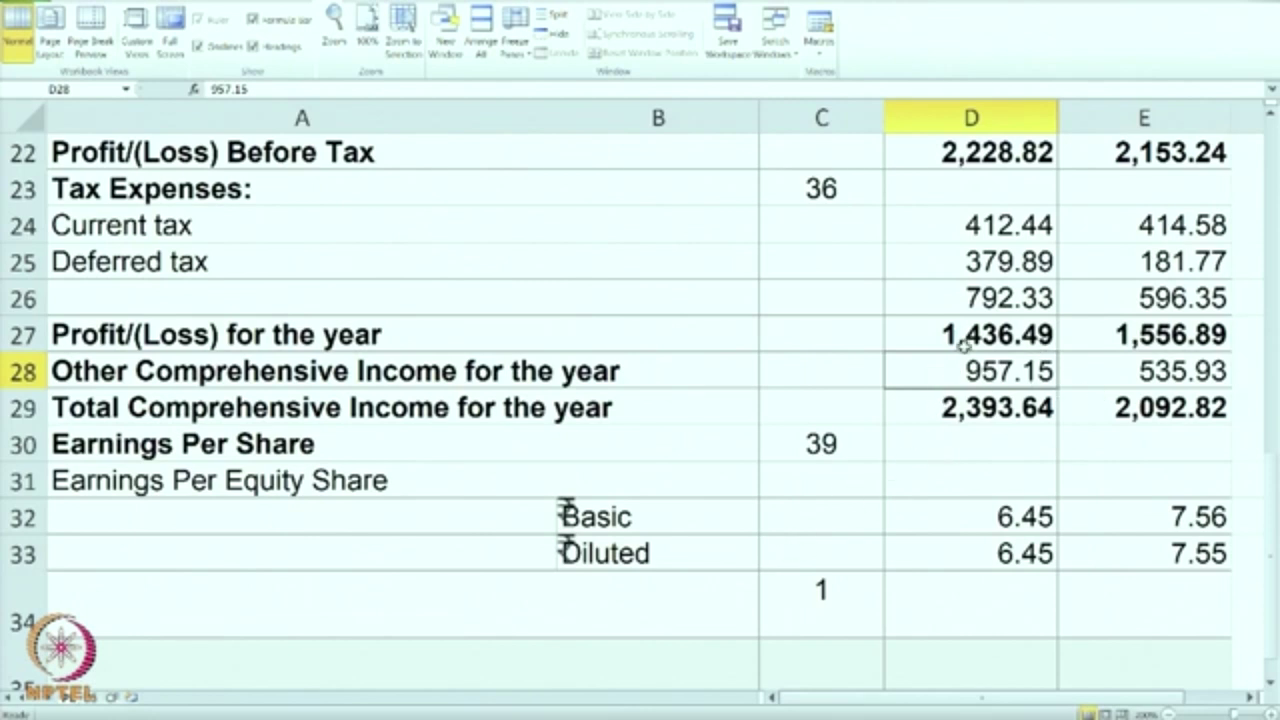
click(955, 332)
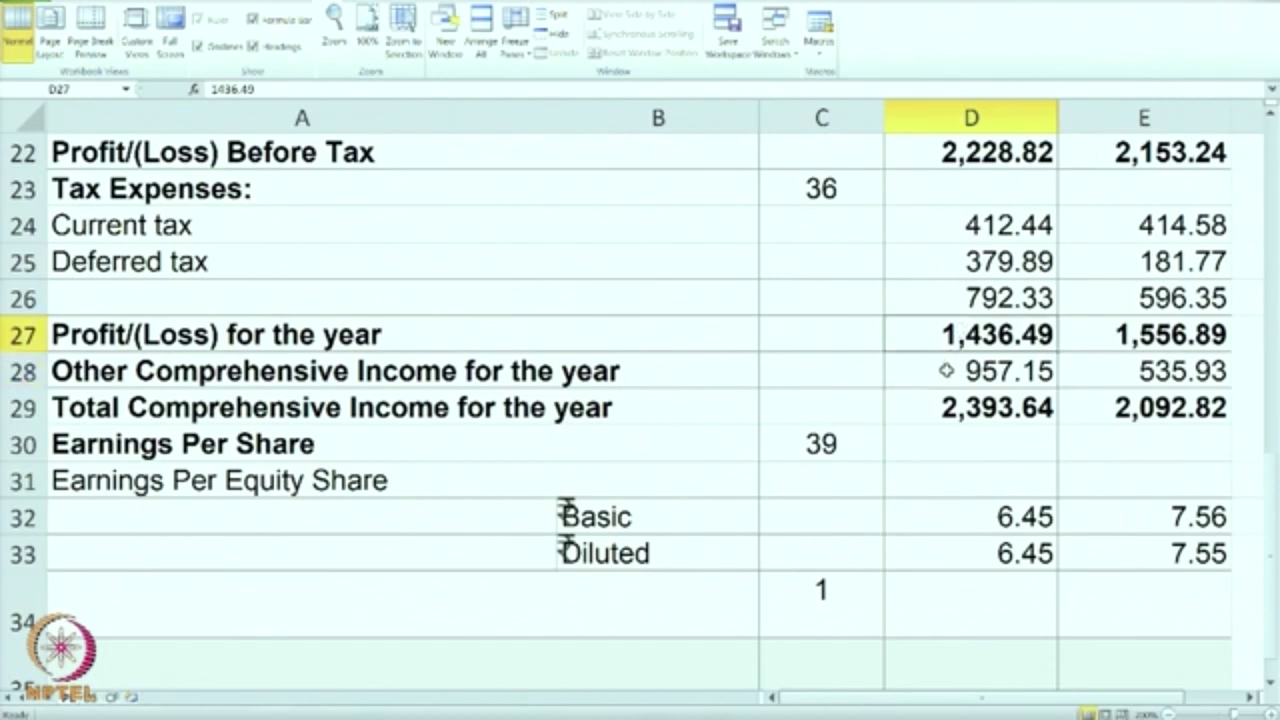
double_click(945, 370)
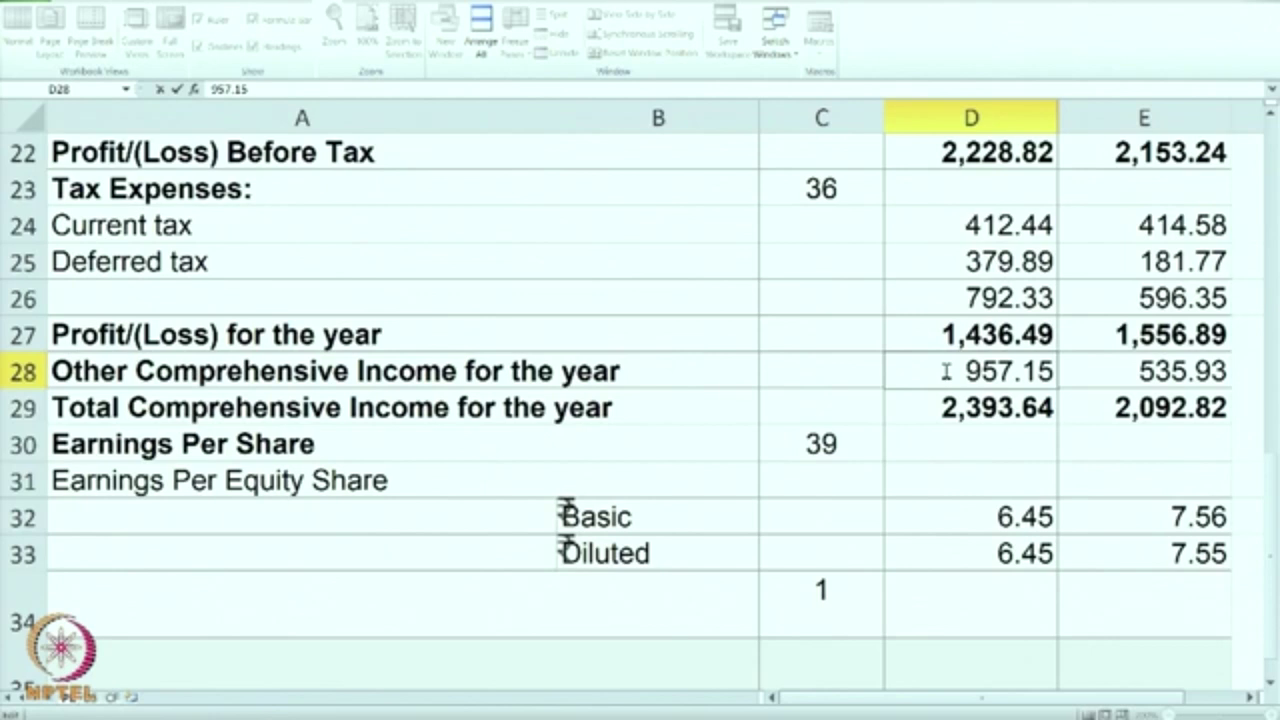
Step: Enter the note "PAT/No of shares" in cell A32, below Earnings Per Equity Share and beside Basic
click(1015, 410)
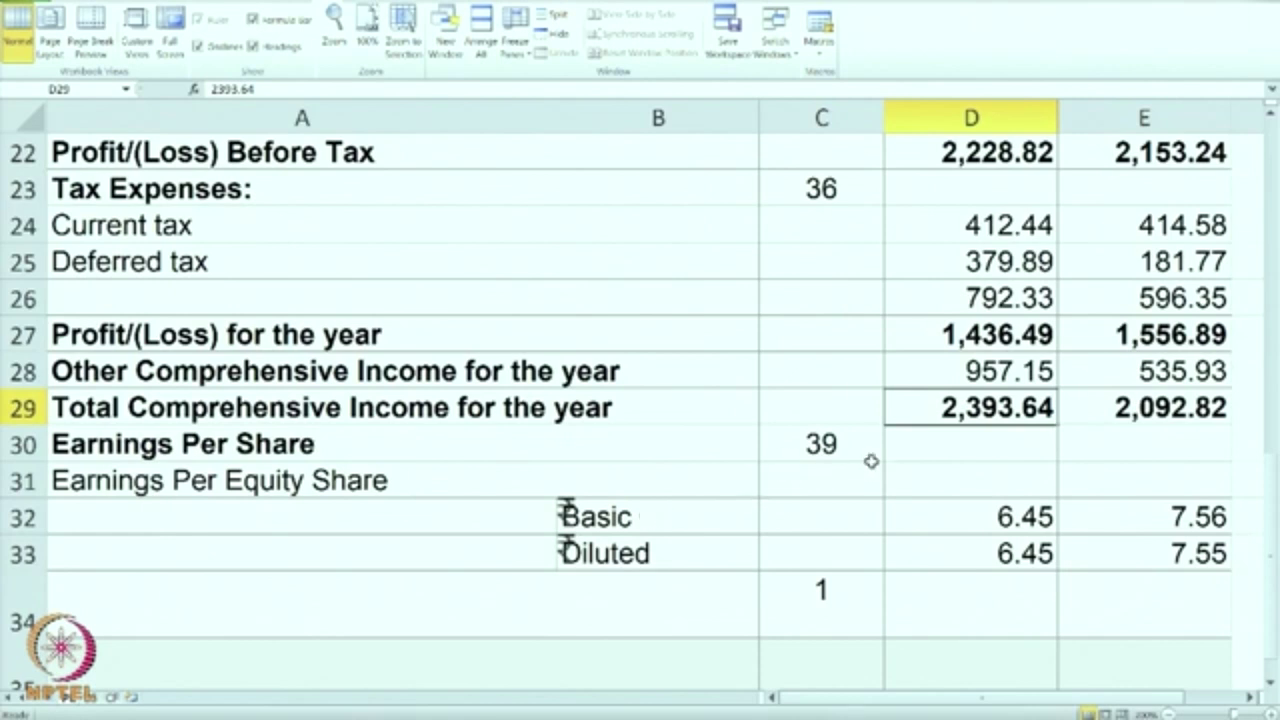
click(369, 527)
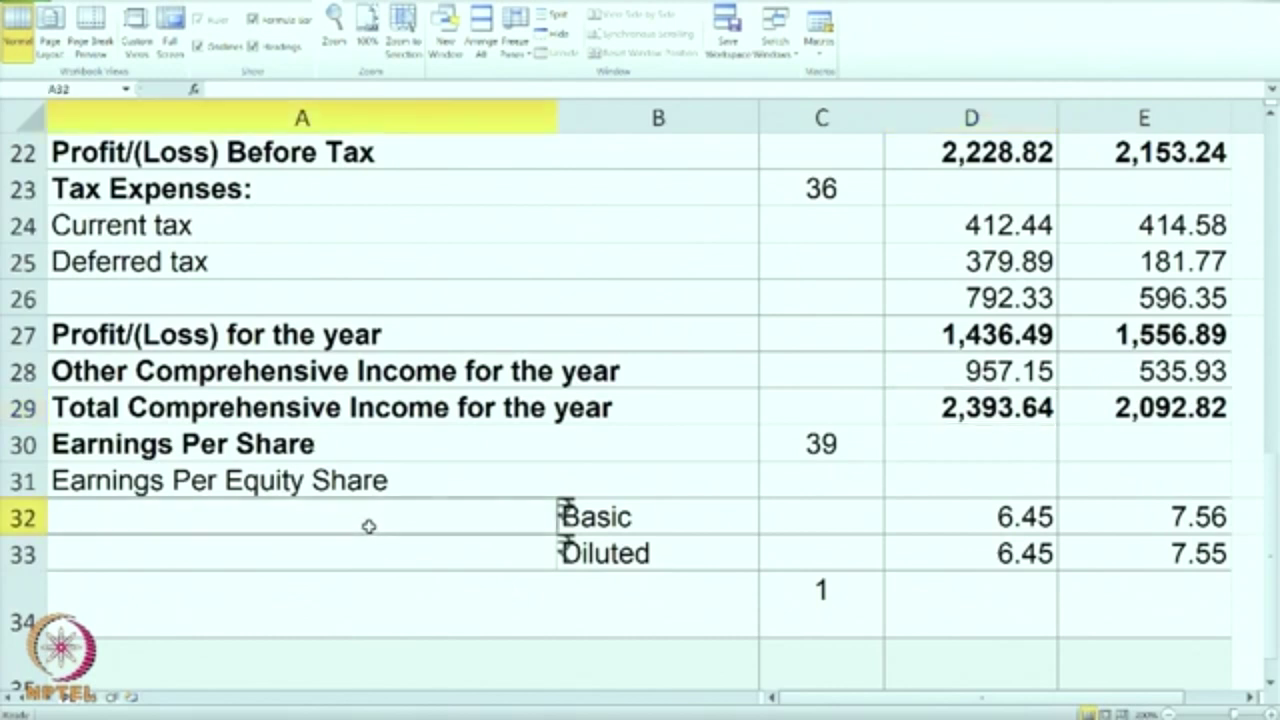
double_click(369, 527)
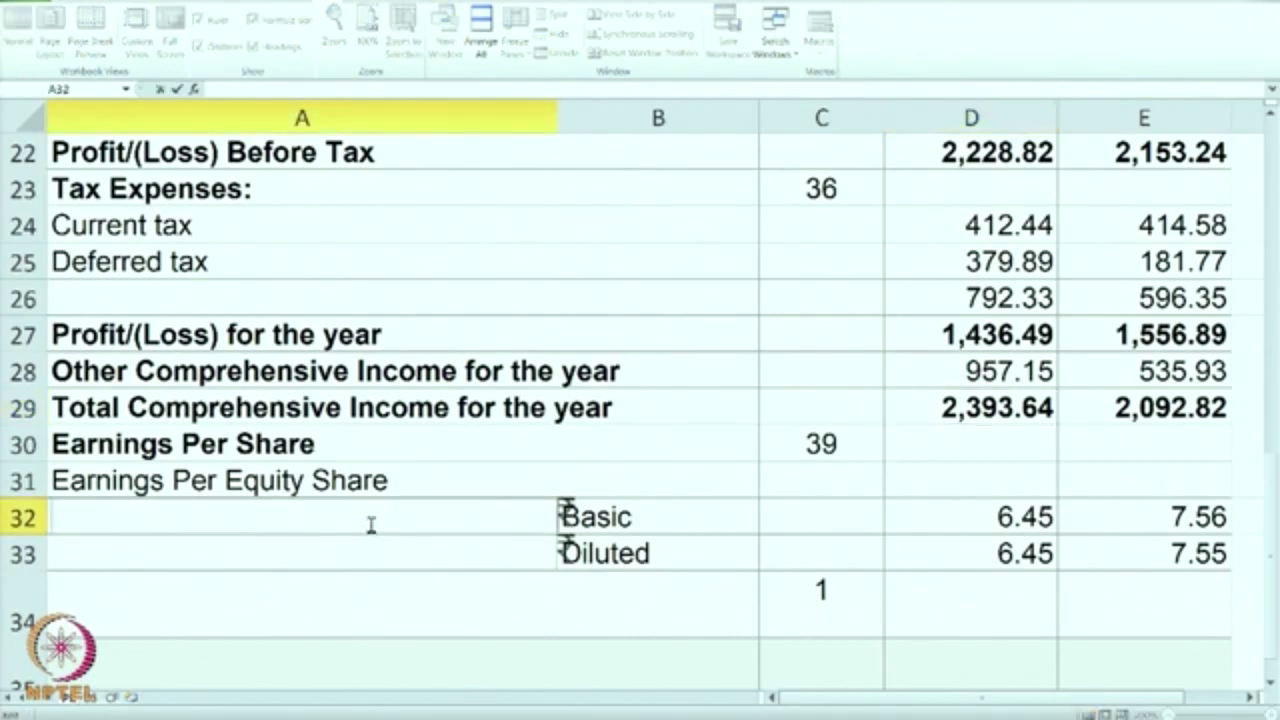
text(PAT)
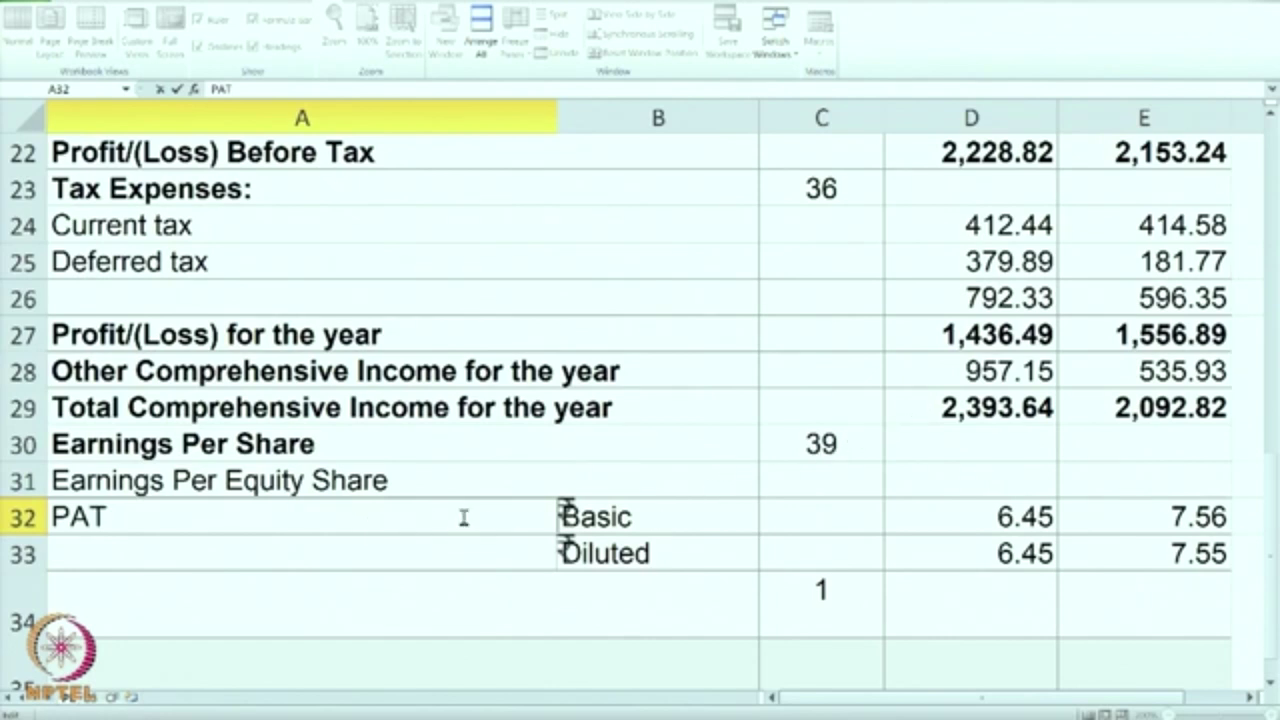
text(/No of shares)
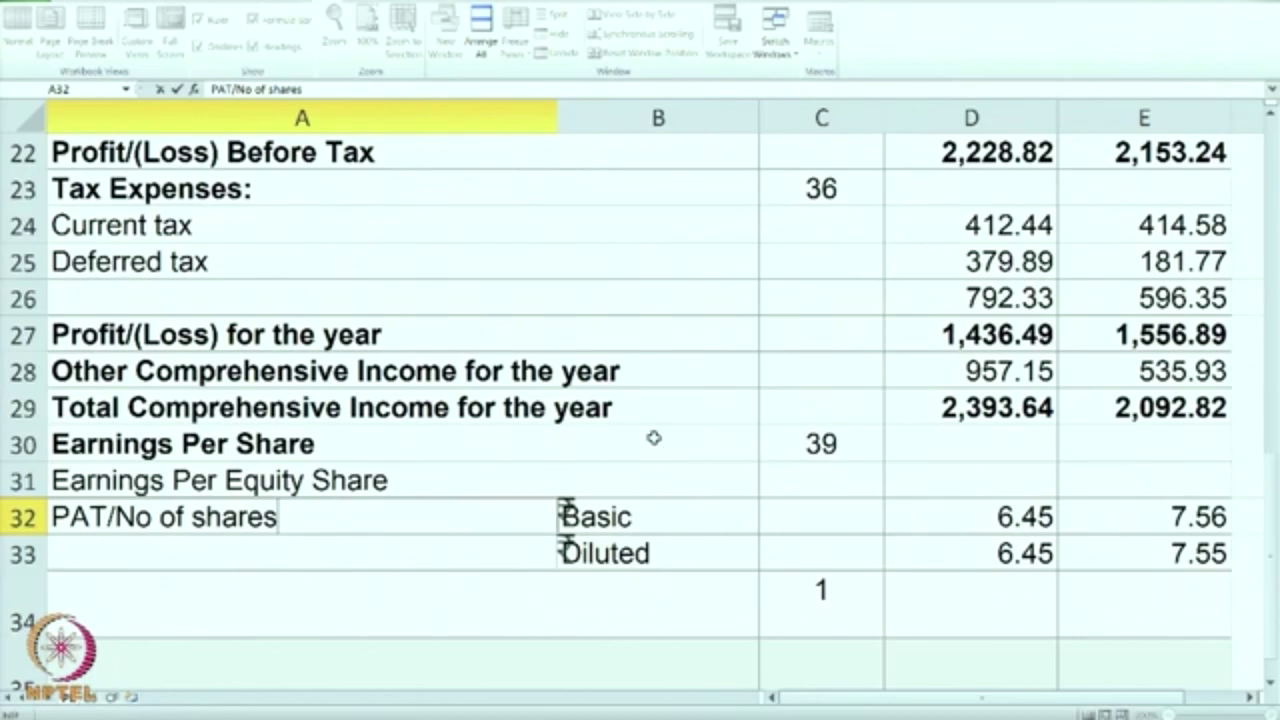
scroll(696, 482, up, 1)
scroll(696, 482, up, 6)
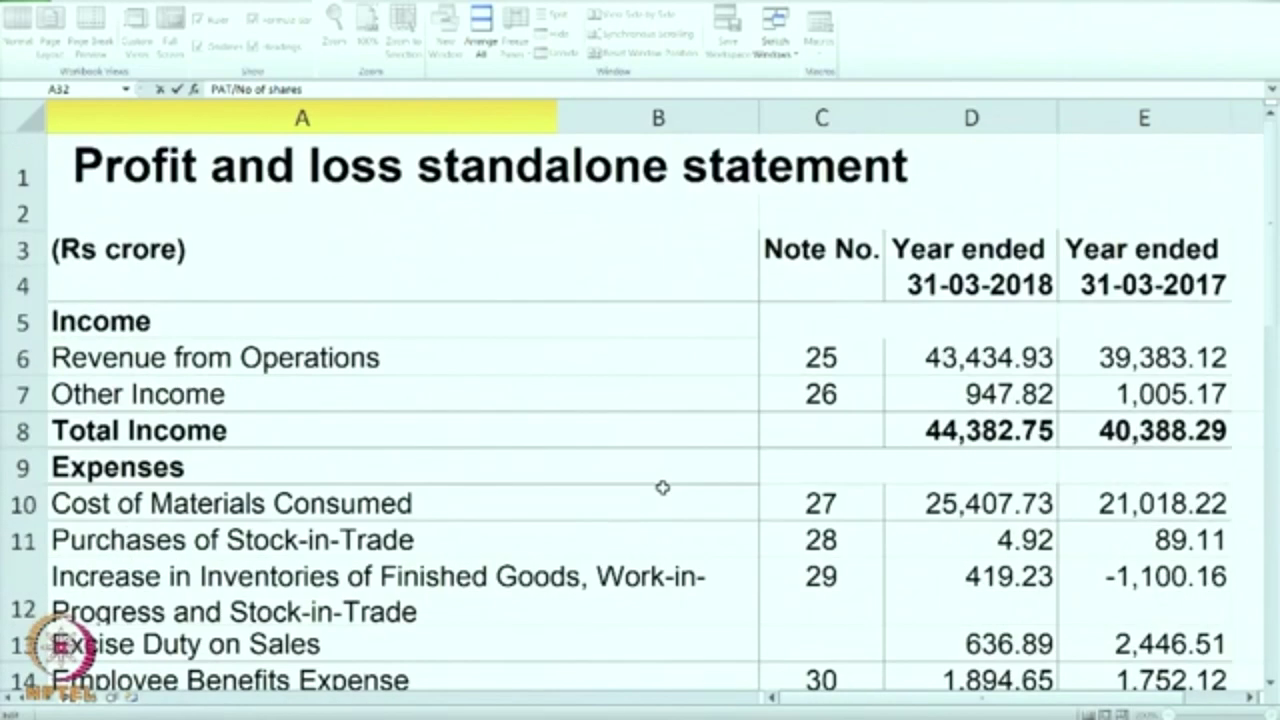
scroll(663, 489, down, 10)
scroll(663, 487, up, 2)
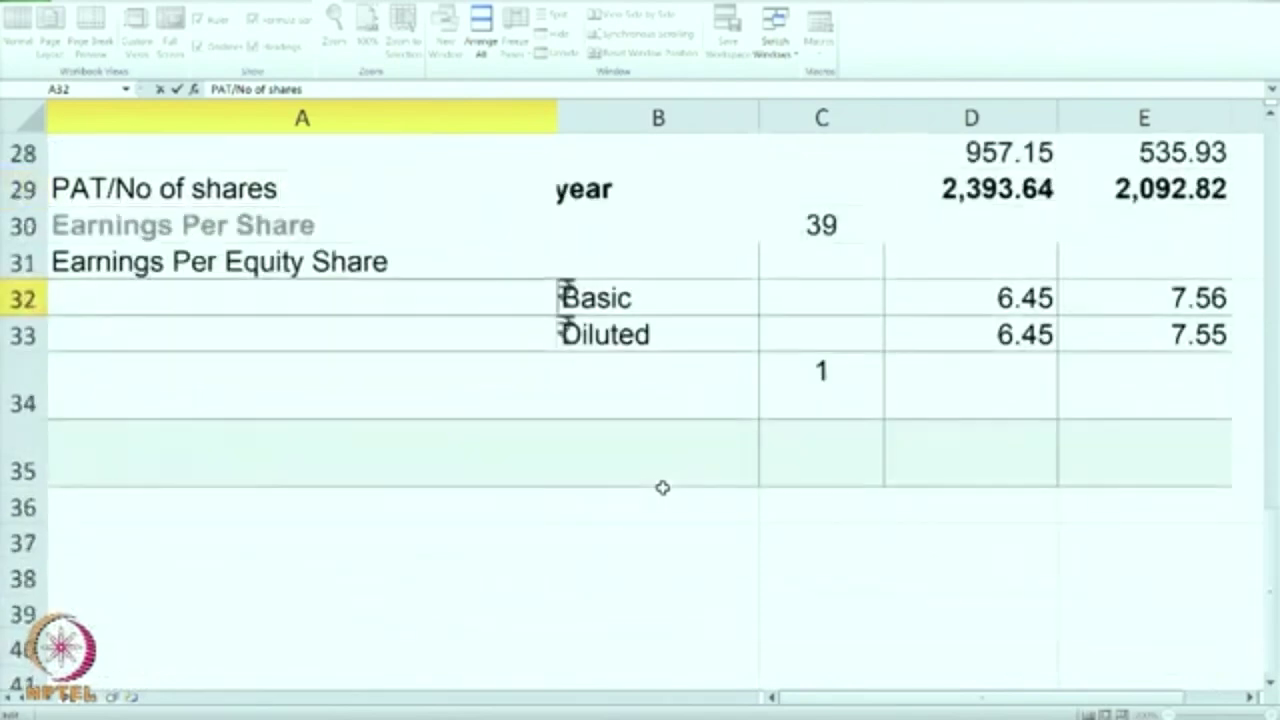
click(952, 297)
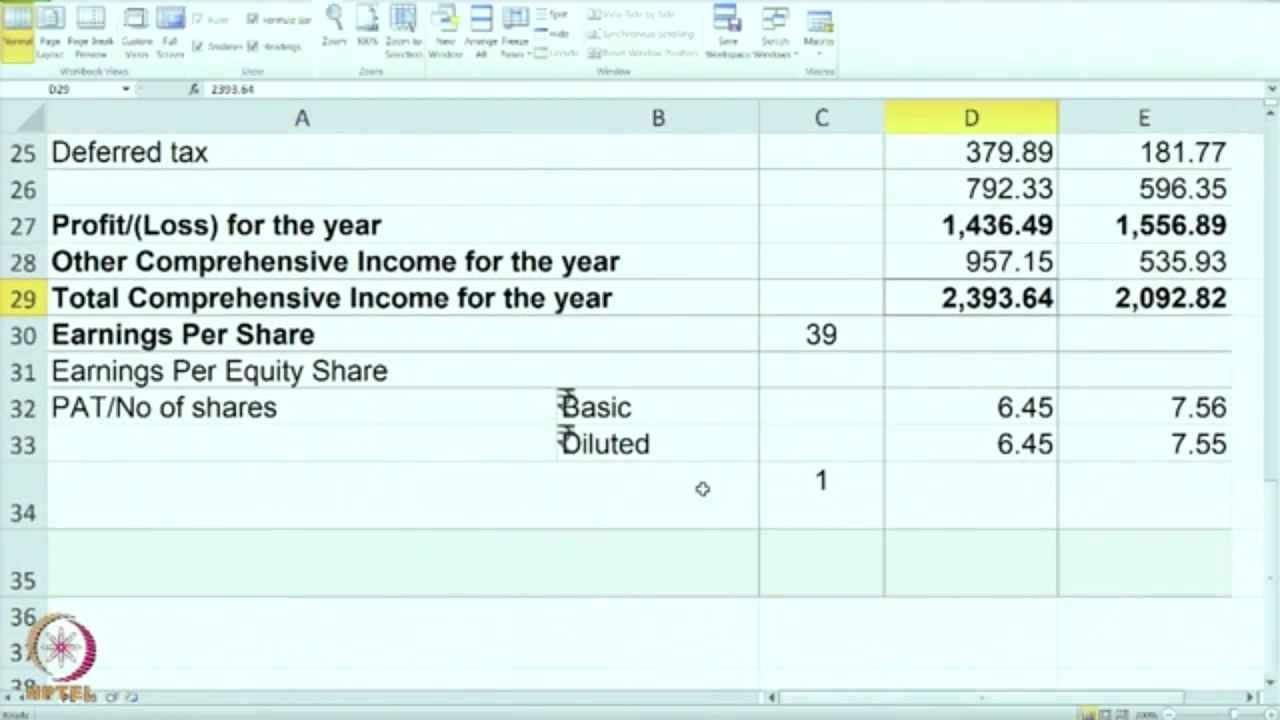
Step: Compare the 2018 Basic and Diluted earnings per equity share
click(1000, 427)
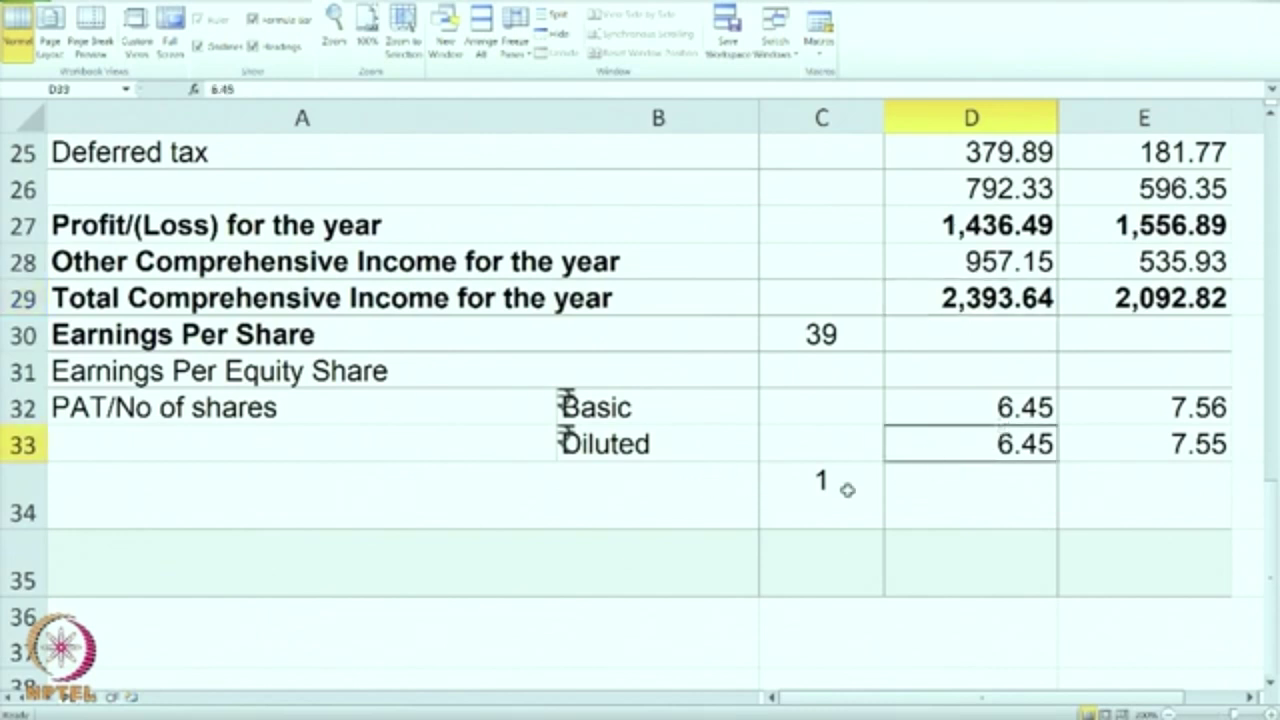
click(976, 403)
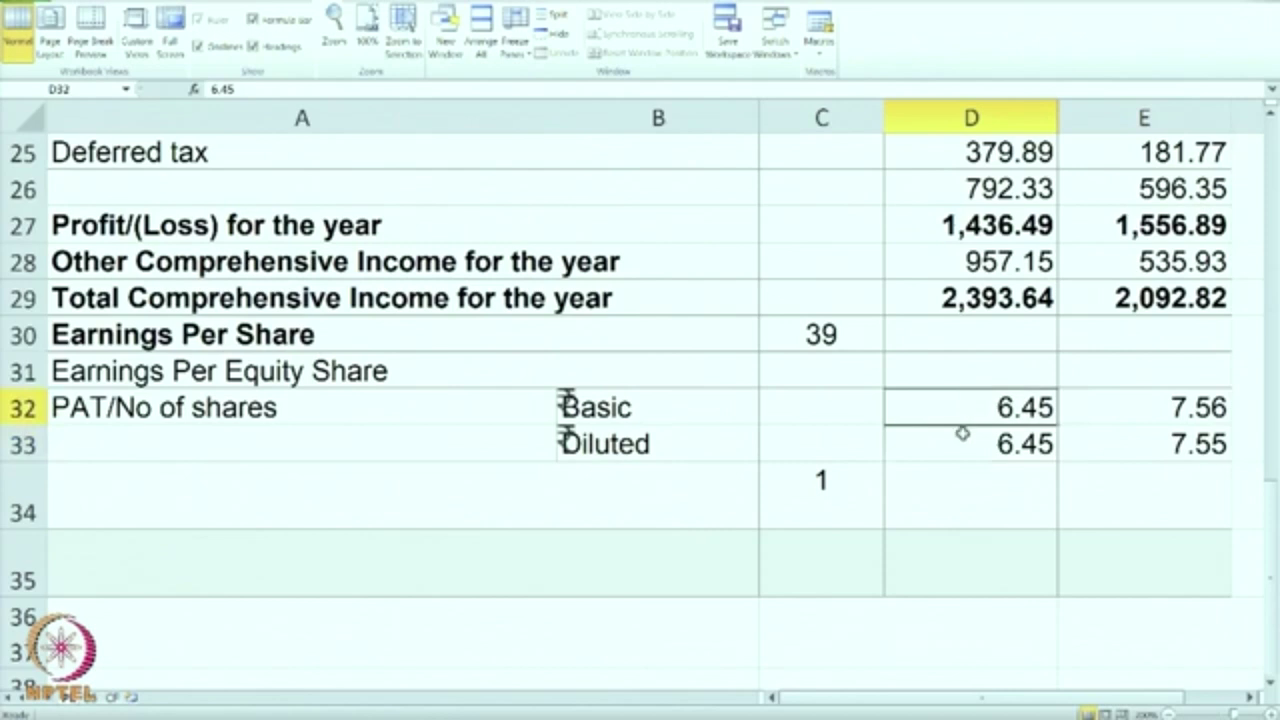
click(955, 446)
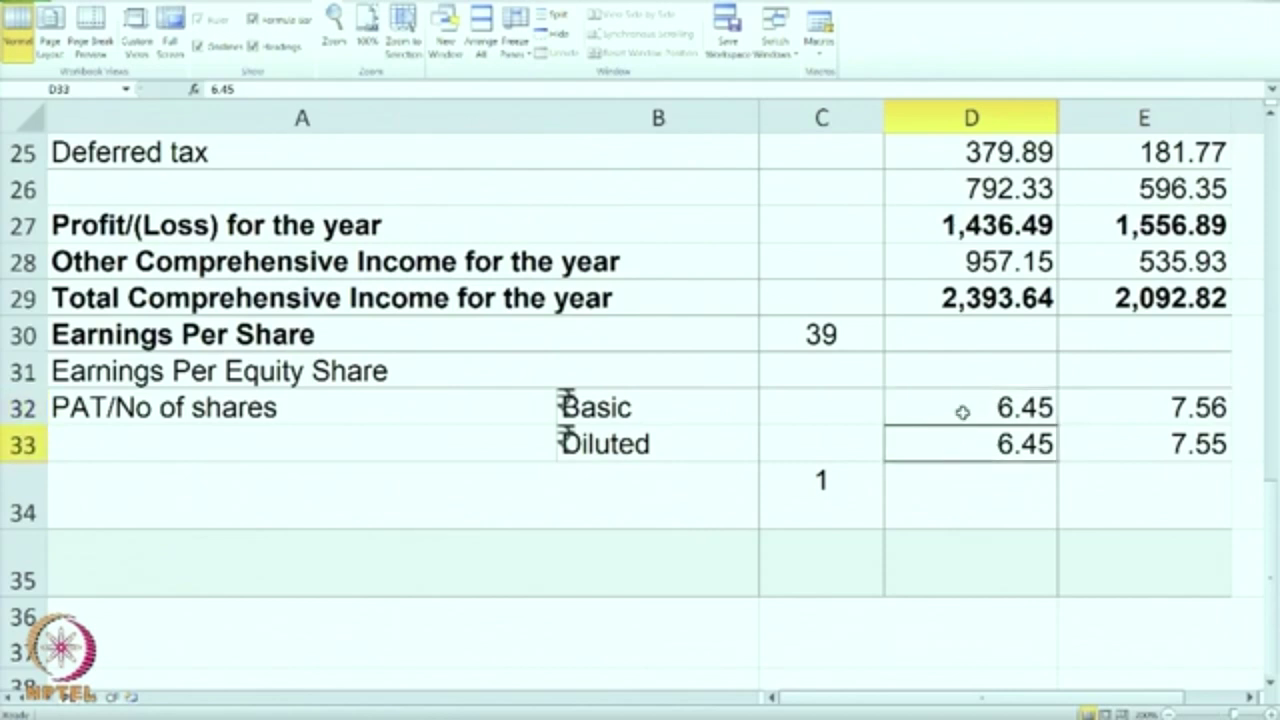
click(962, 410)
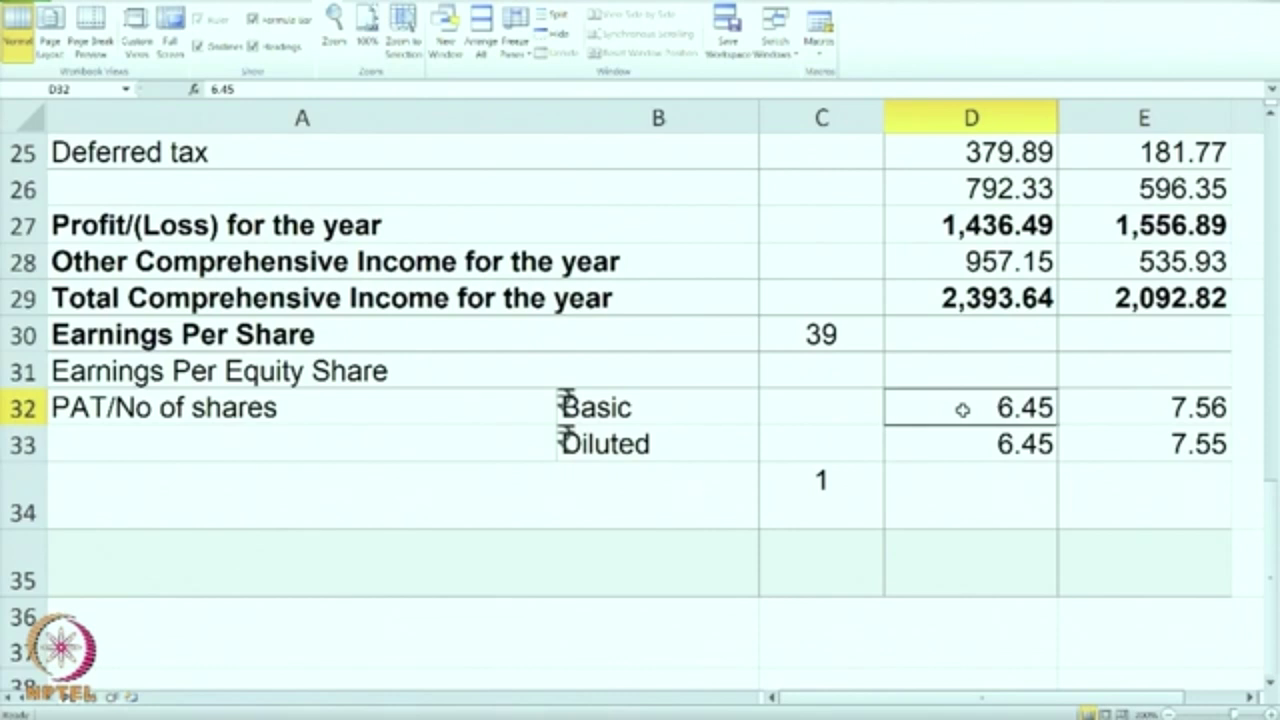
click(935, 448)
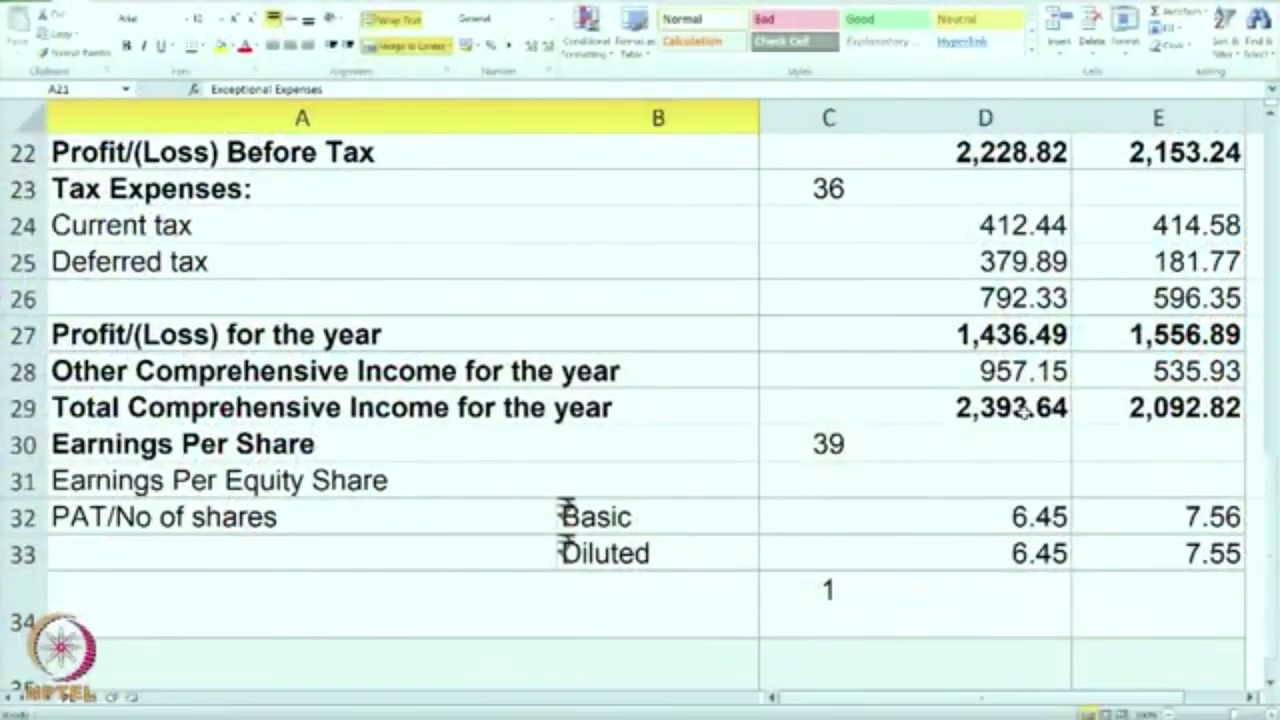
Step: Relate the 2018 Total Comprehensive Income and Profit/(Loss) for the year to the PAT/No of shares note and the Basic and Diluted earnings per share
click(1022, 414)
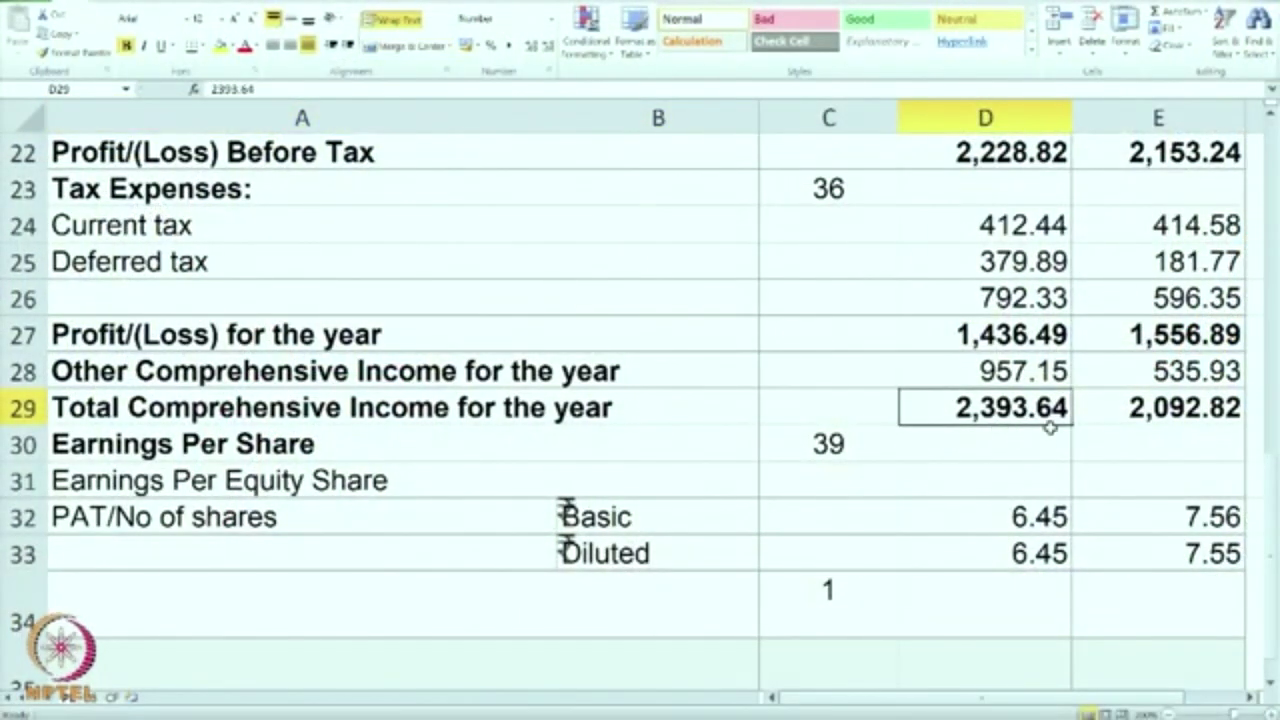
click(309, 527)
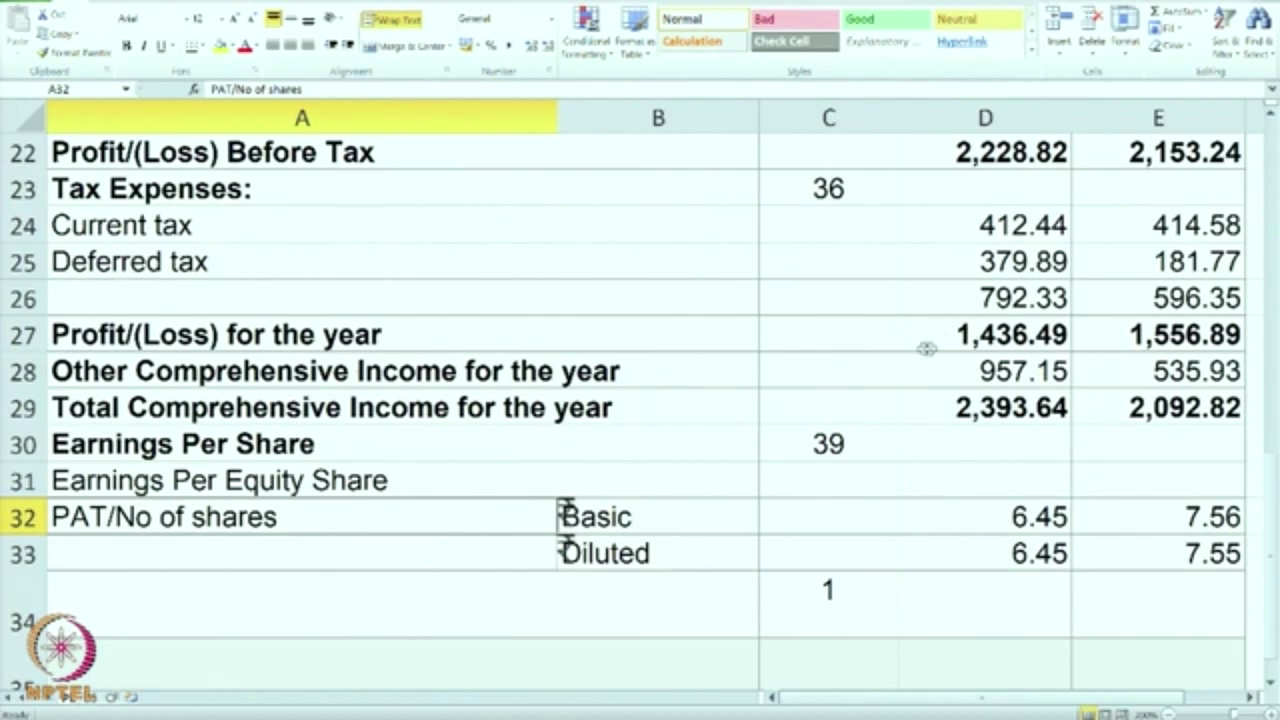
click(957, 336)
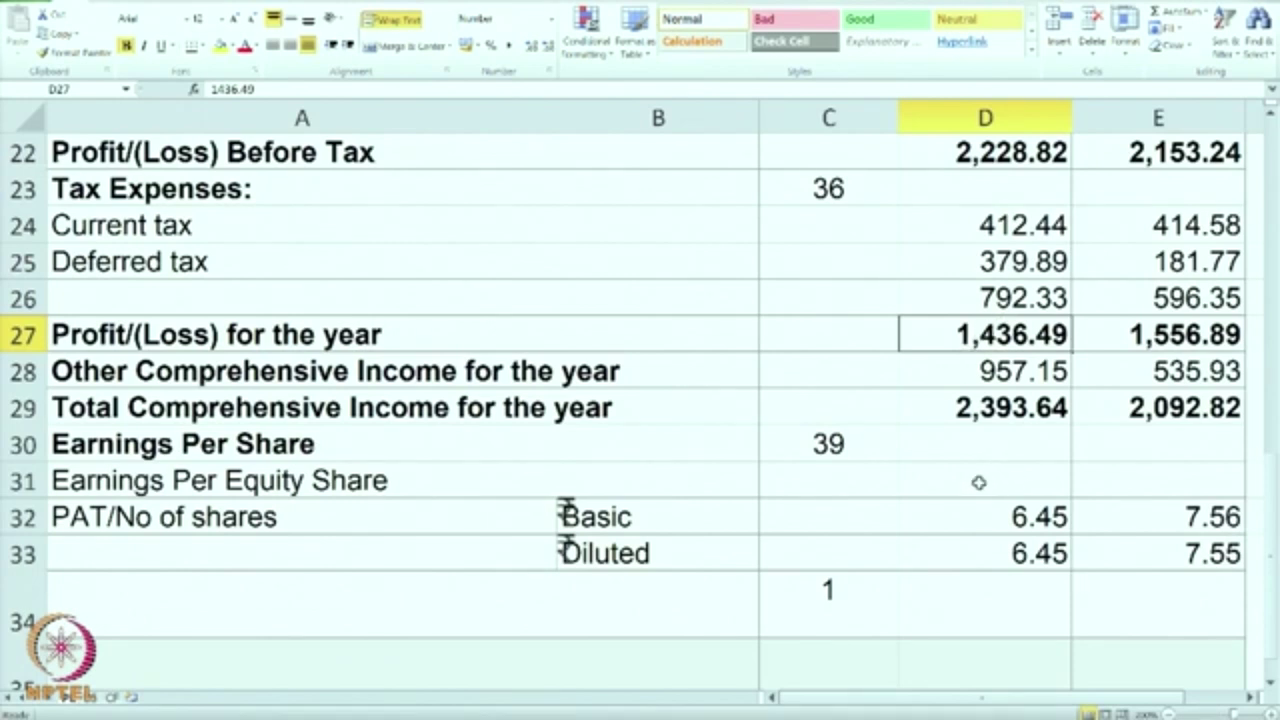
click(1029, 522)
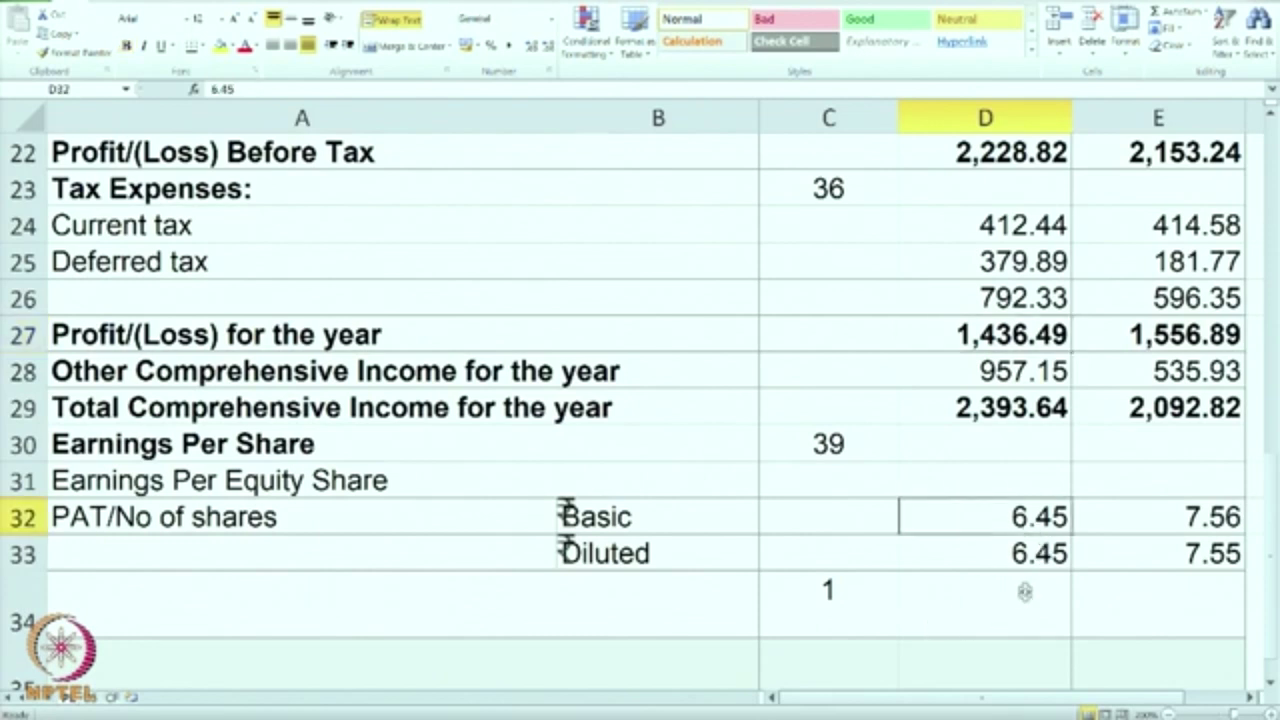
click(1008, 558)
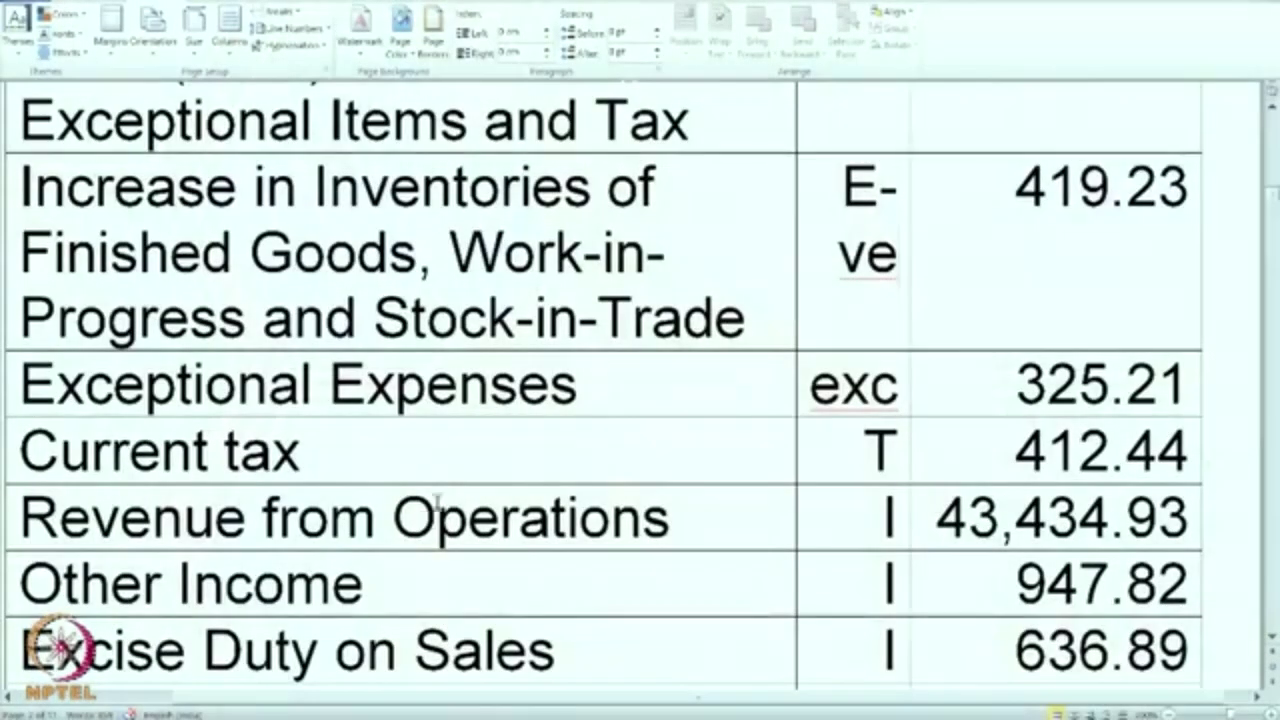
Step: In the Word question paper, go past the profit and loss items to Q 2 on preparing the Balance Sheet and read it
scroll(436, 502, down, 15)
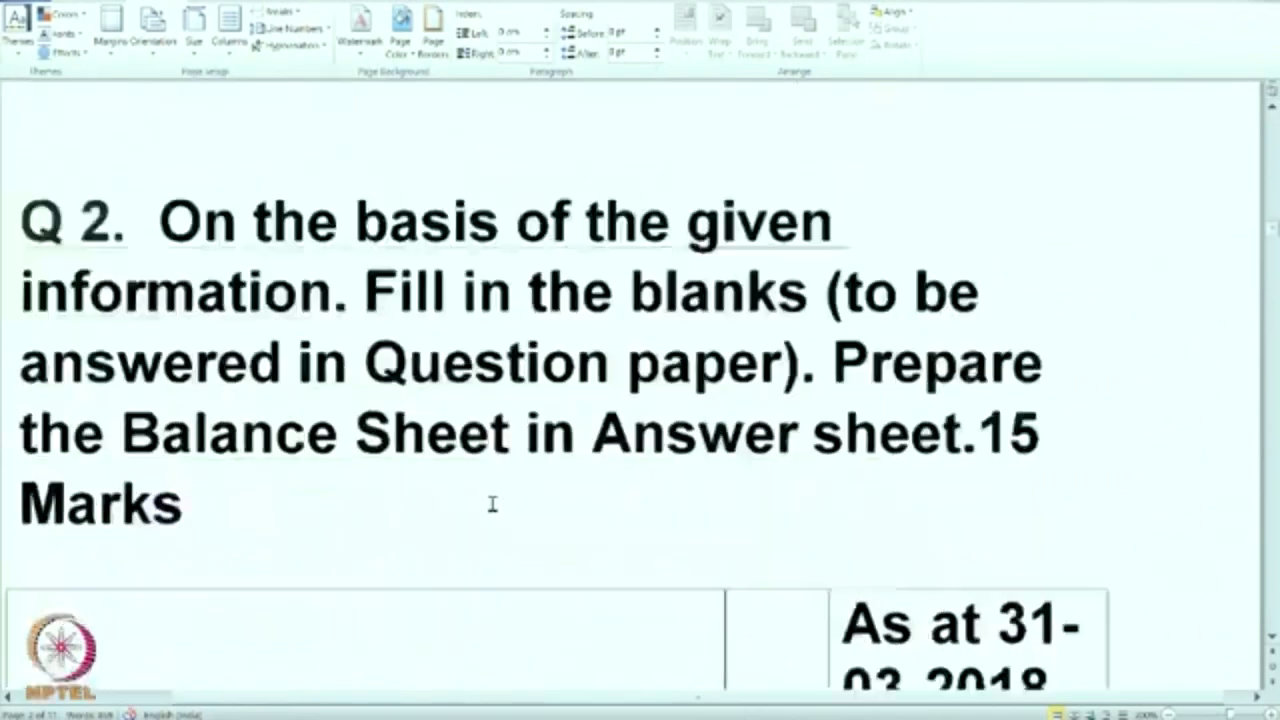
scroll(492, 503, down, 2)
scroll(492, 503, down, 2)
scroll(492, 503, up, 2)
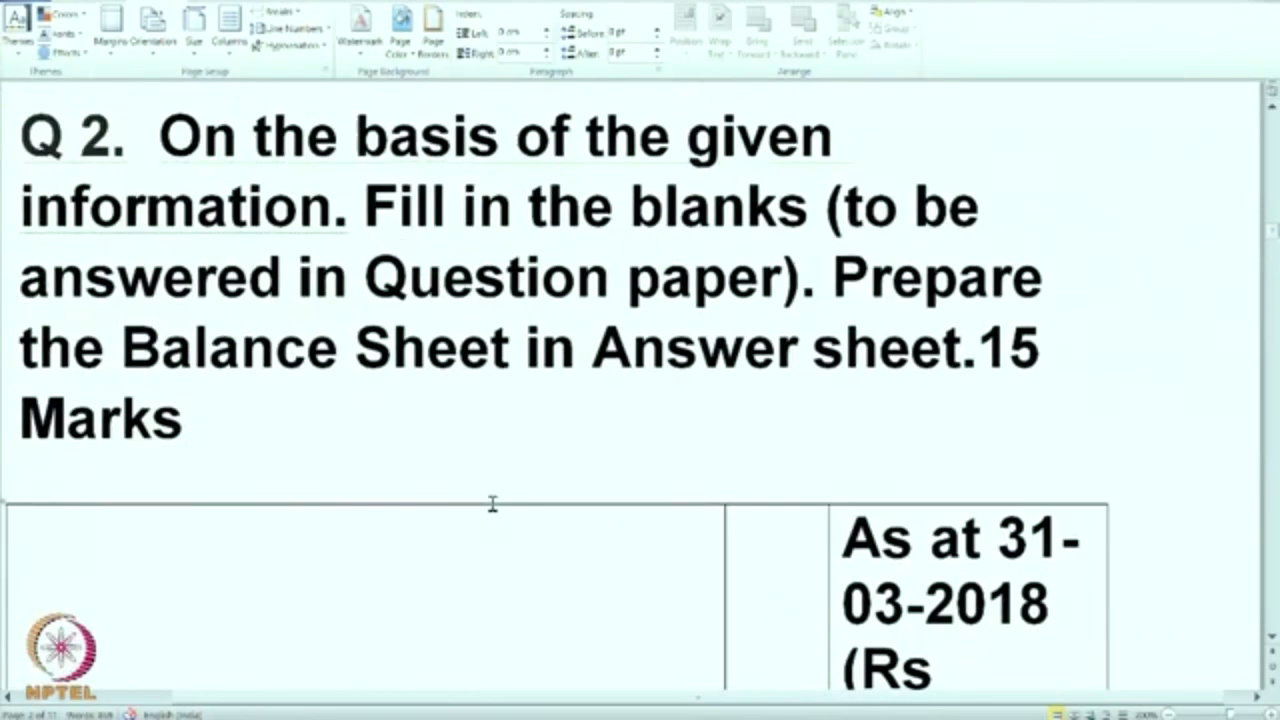